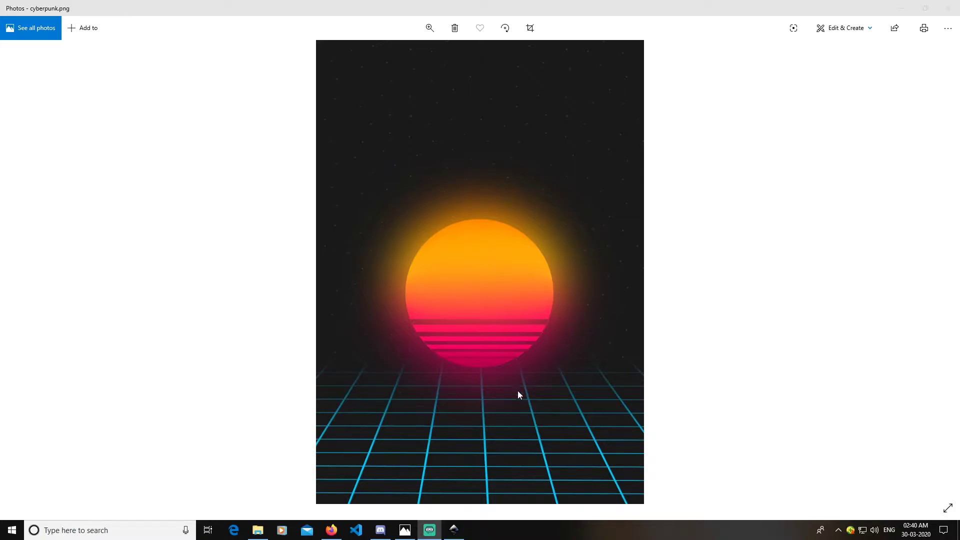
Step: Switch to Inkscape and draw a 210 by 297 mm rectangle covering the whole page
left_click(454, 529)
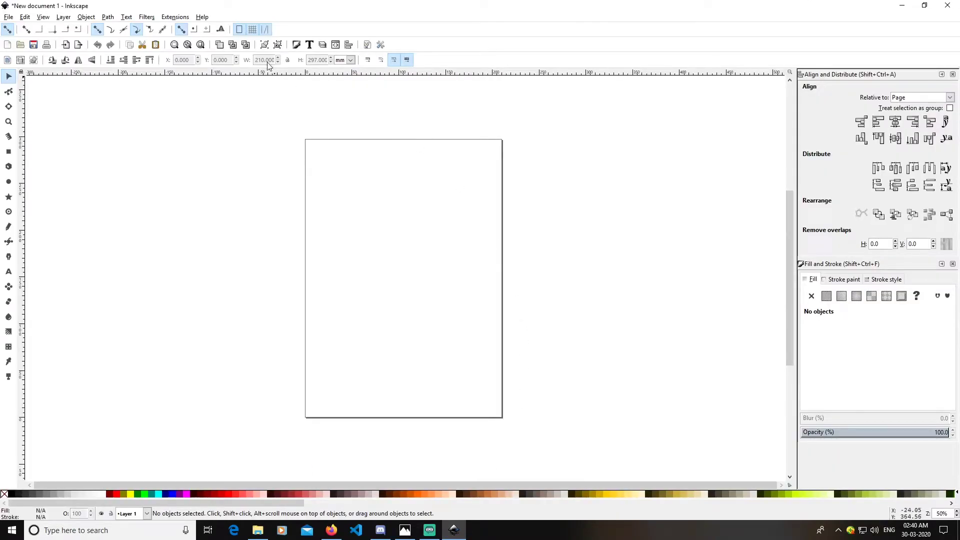
left_click(241, 32)
left_click(8, 151)
left_click_drag(306, 140, 502, 417)
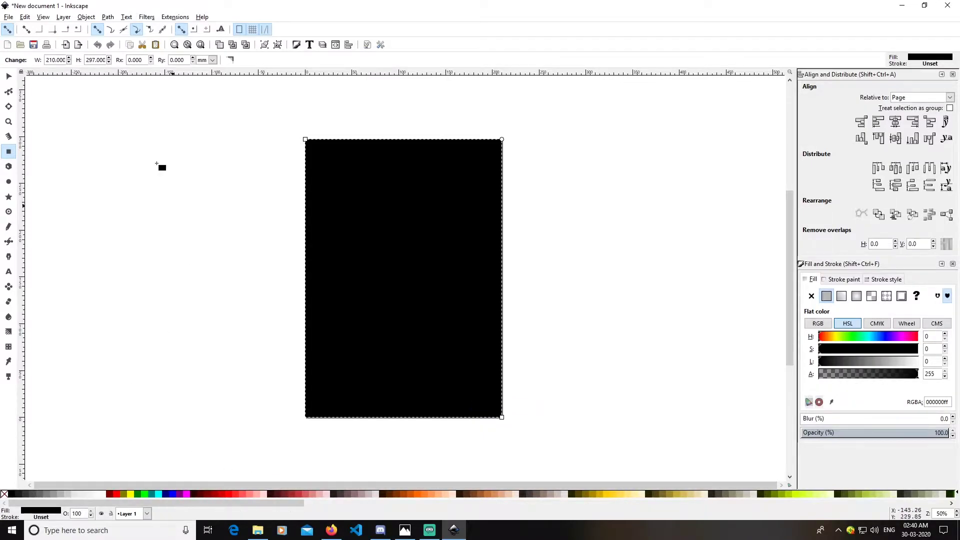
Step: Fill the page-sized rectangle with the dark grey 1a1a1a
left_click(8, 76)
left_click(428, 282)
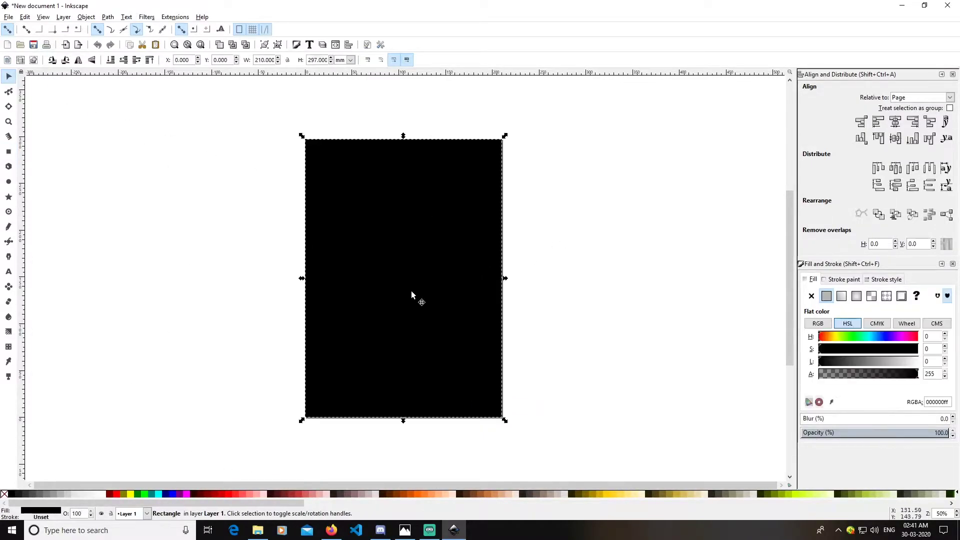
left_click(19, 495)
left_click(570, 395)
left_click(430, 290)
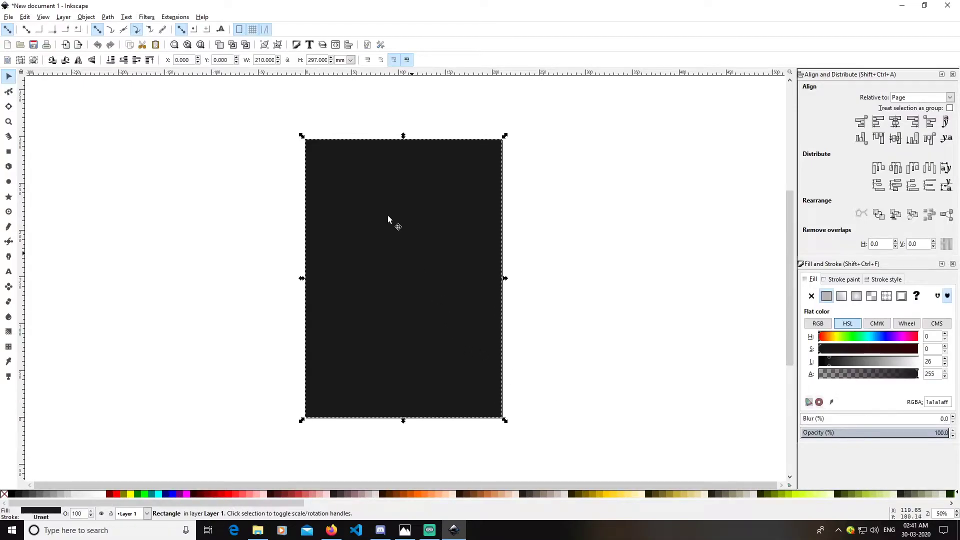
Step: Render a grid over the rectangle with line width 1.0, horizontal and vertical spacing 50.0, horizontal offset 0.0 and vertical offset 1.0
left_click(170, 19)
mouse_move(260, 147)
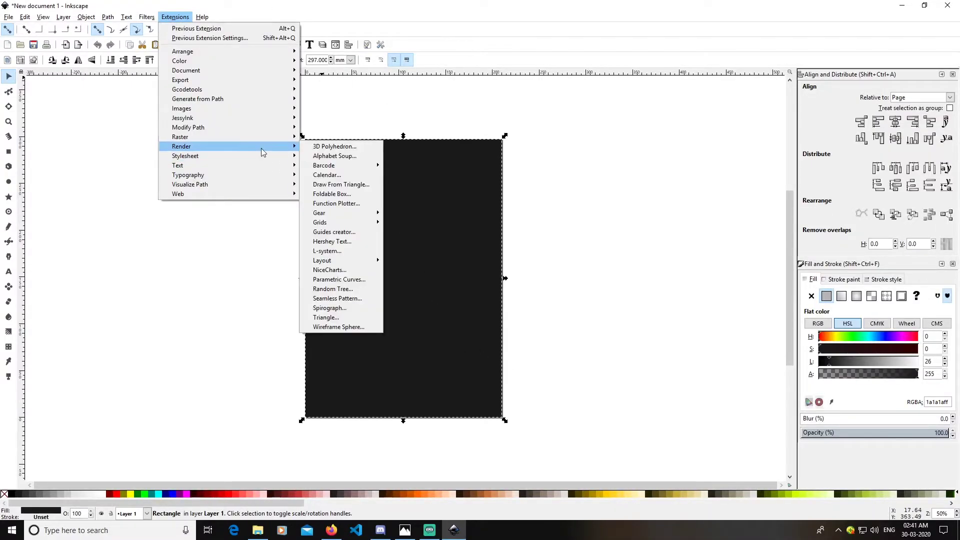
mouse_move(353, 225)
left_click(405, 233)
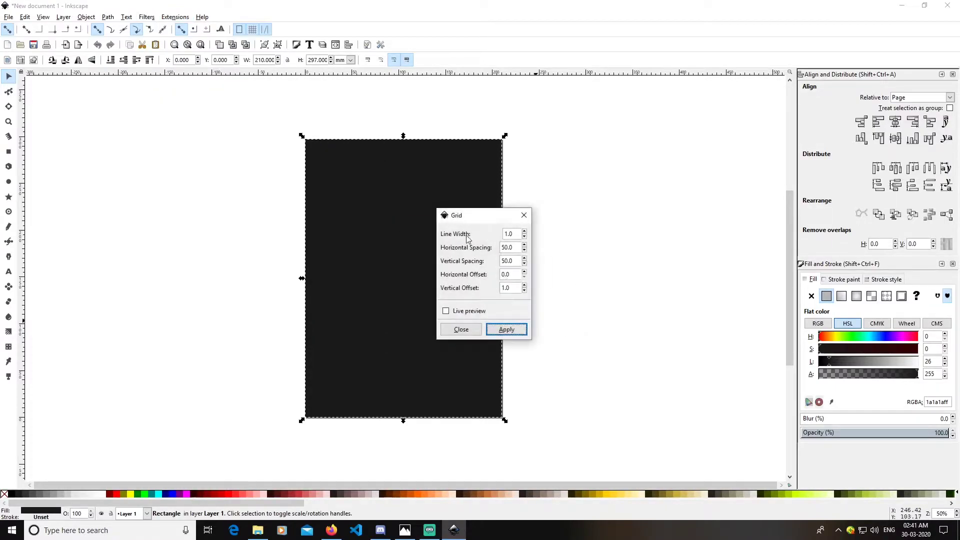
left_click_drag(484, 217, 600, 262)
left_click(584, 317)
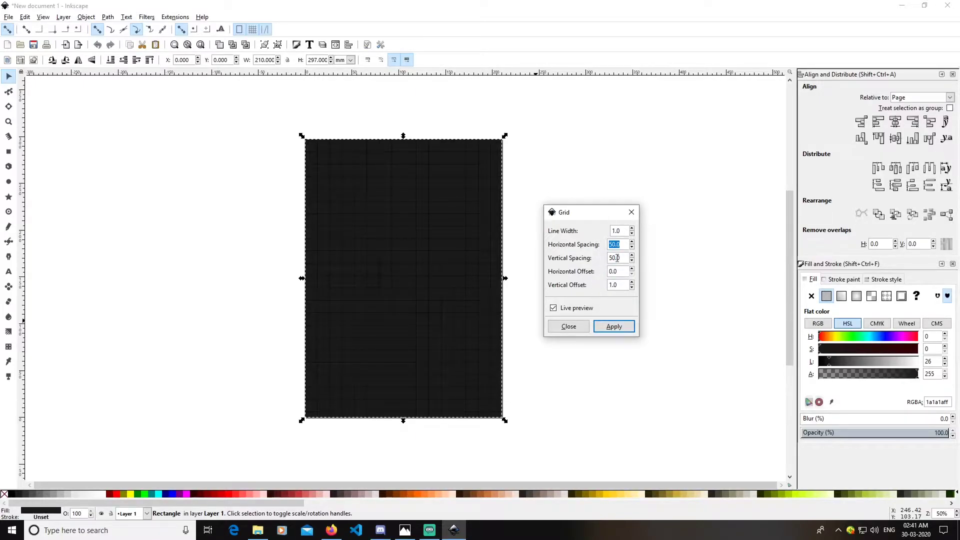
left_click(615, 326)
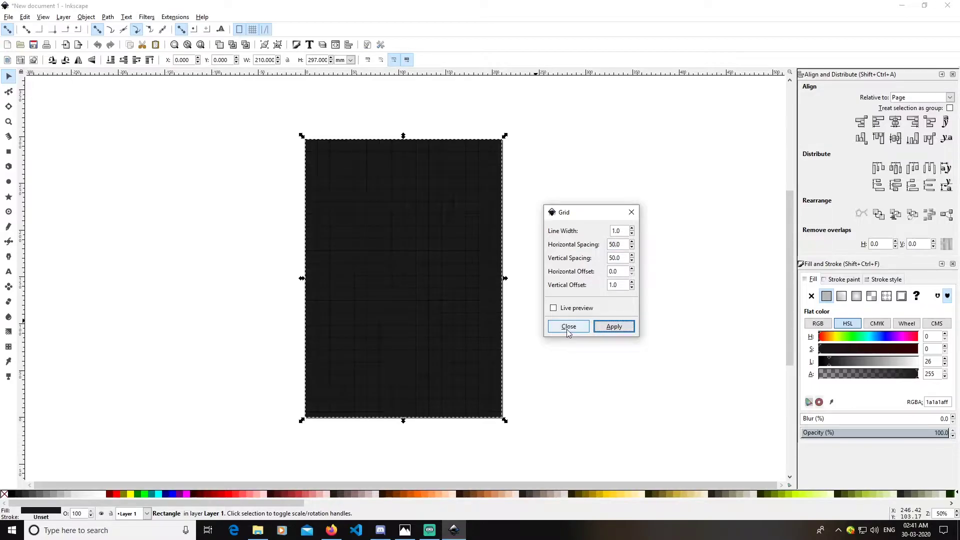
left_click(568, 327)
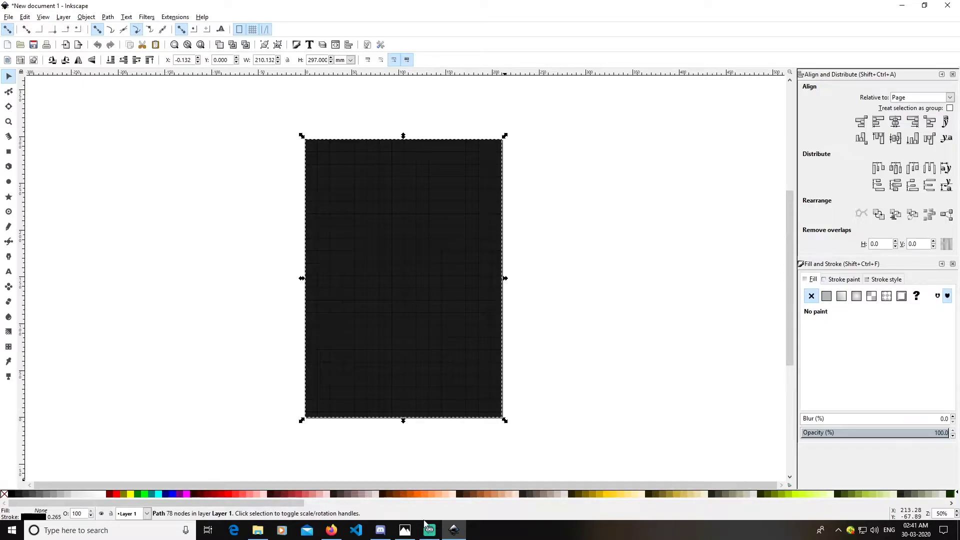
Step: Give the grid lines a bright sky-blue stroke colour and set their stroke width to 2 px
left_click_drag(286, 503, 696, 517)
left_click(395, 494, "shift")
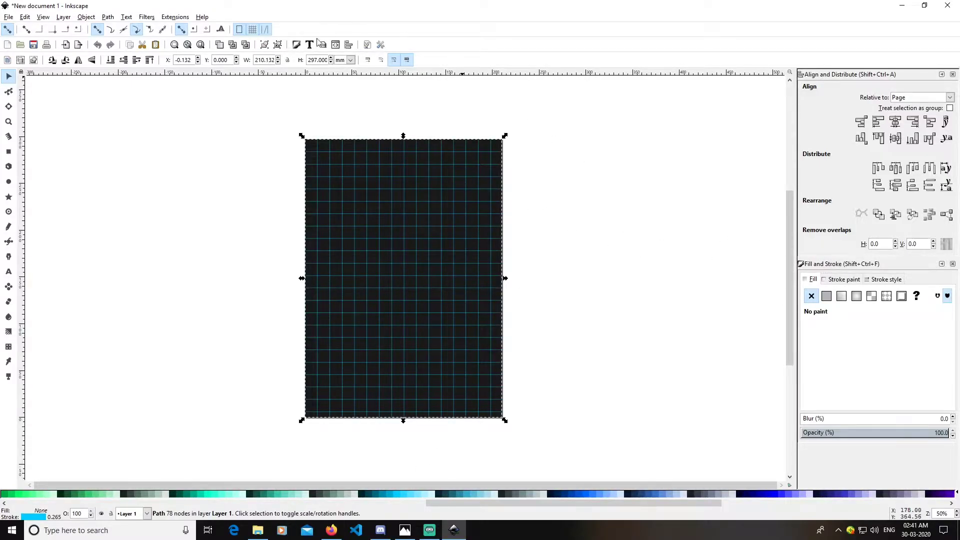
left_click(885, 280)
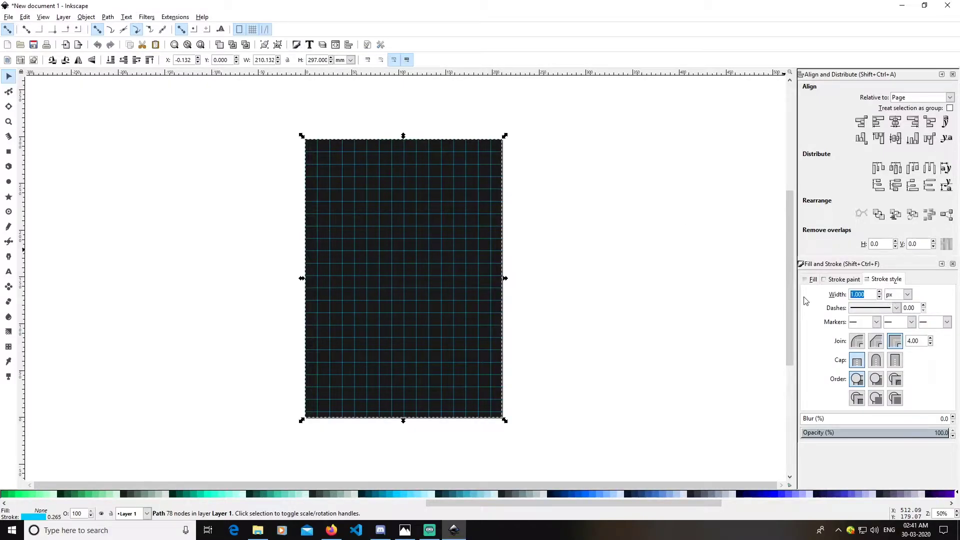
type("2")
key("Return")
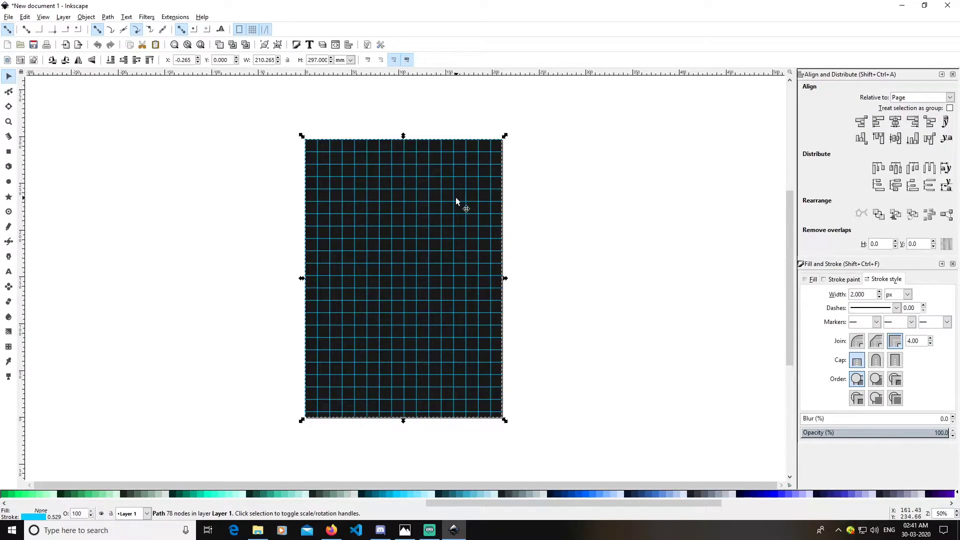
Step: Add a Perspective/Envelope path effect to the grid
left_click(113, 19)
left_click(195, 239)
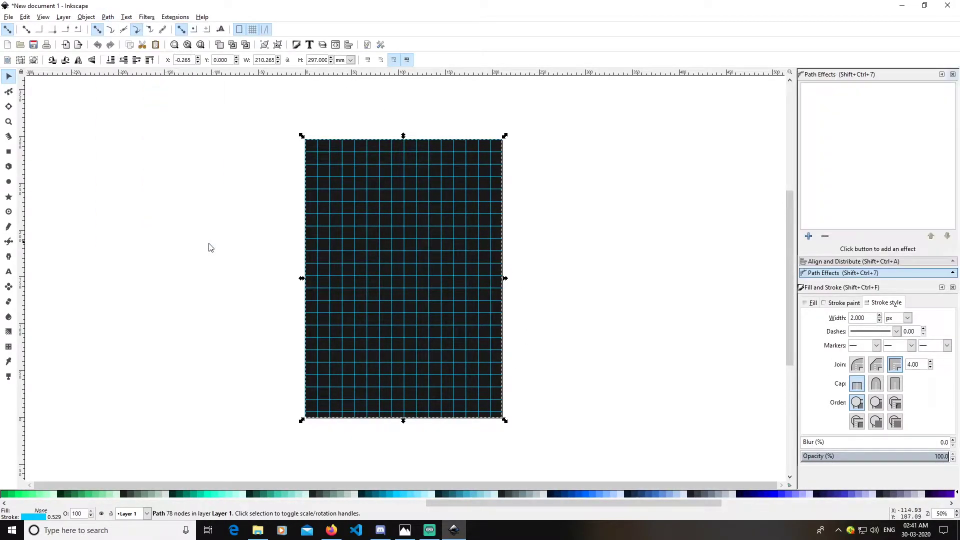
left_click(809, 236)
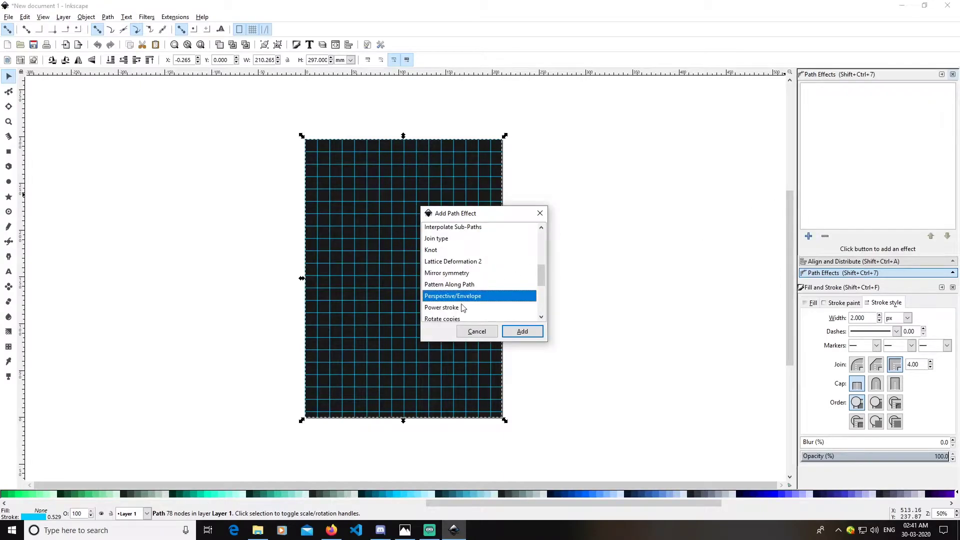
left_click(522, 331)
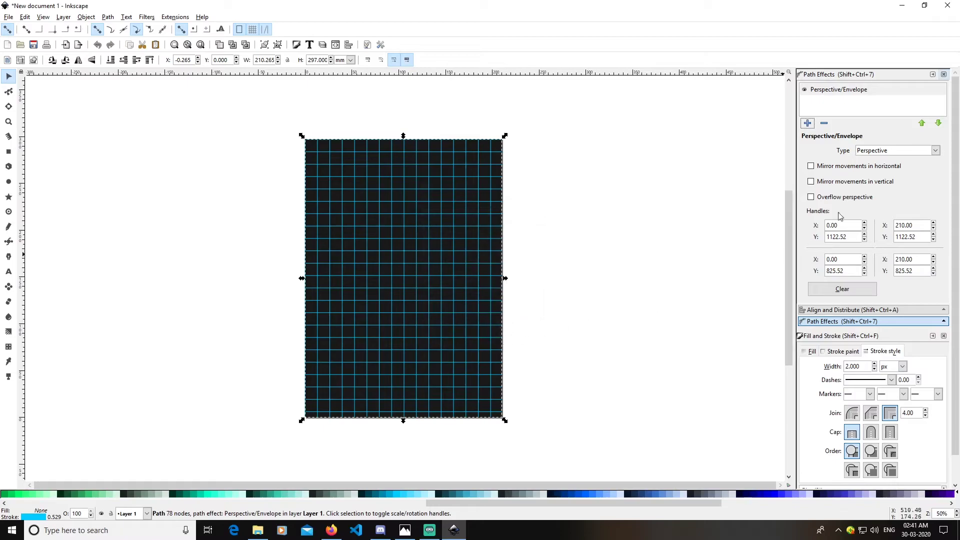
Step: Lower the envelope's two top corner handles along the page edges to about Y 998
left_click(9, 92)
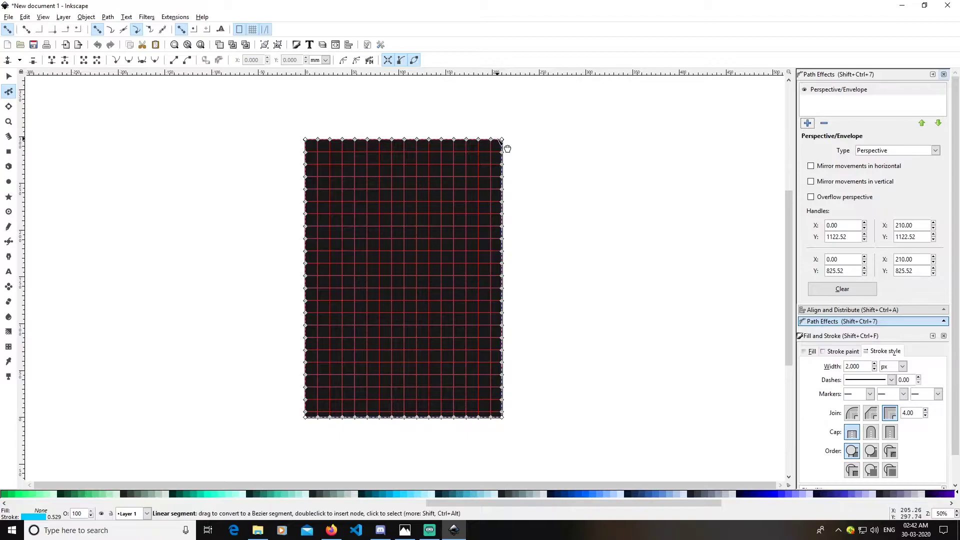
scroll(501, 144, "up", 1, "ctrl")
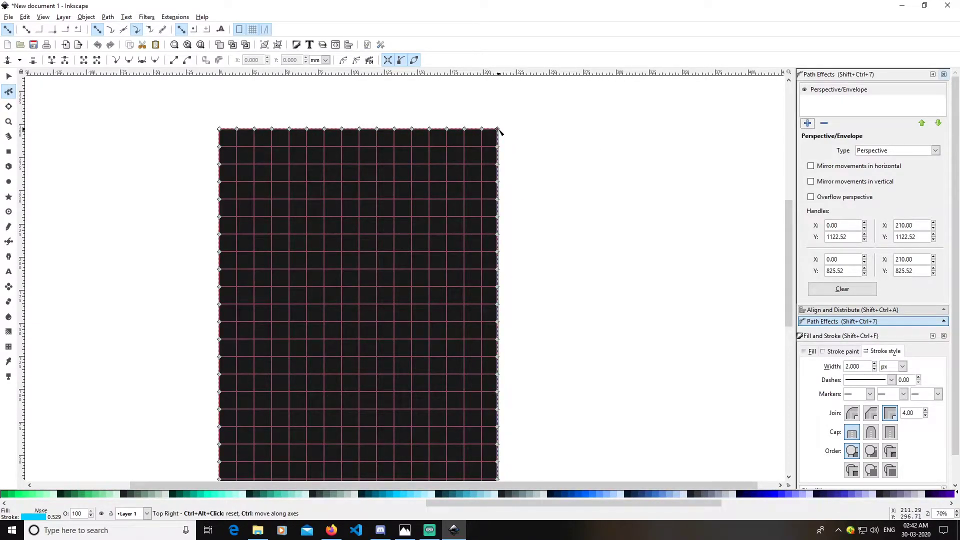
left_click_drag(504, 279, 498, 292)
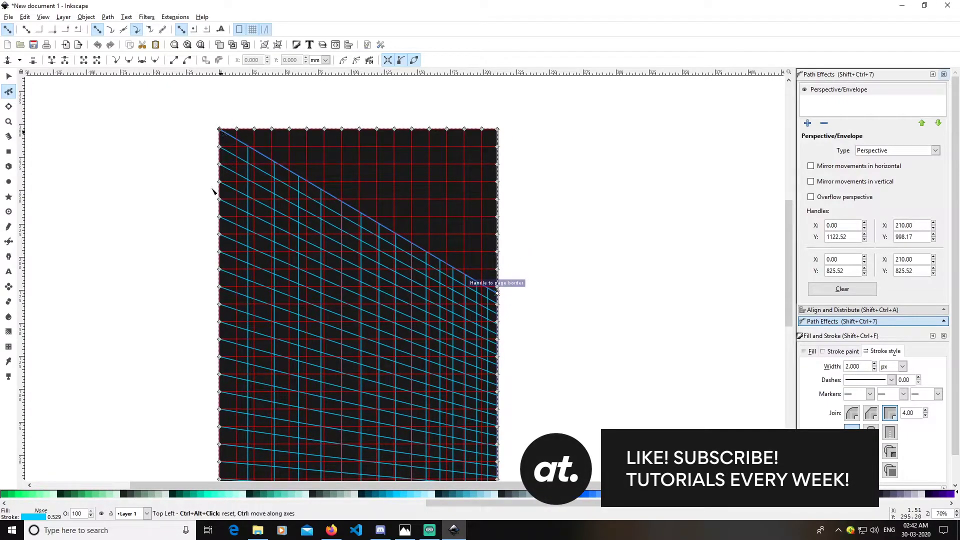
left_click_drag(232, 286, 221, 298)
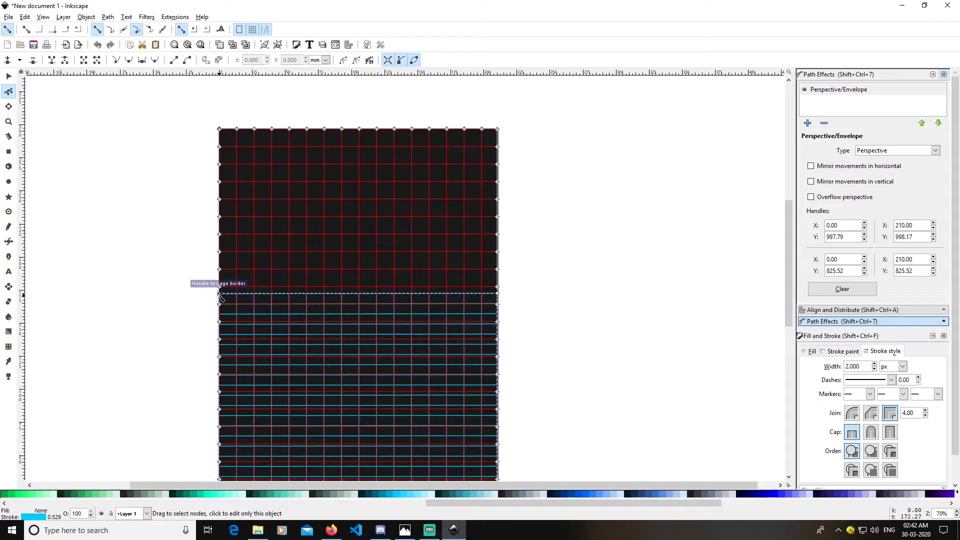
Step: Pull the envelope's bottom corner handles outward below the page, to about X 344 and X -75 at Y 758
scroll(575, 350, "down", 5)
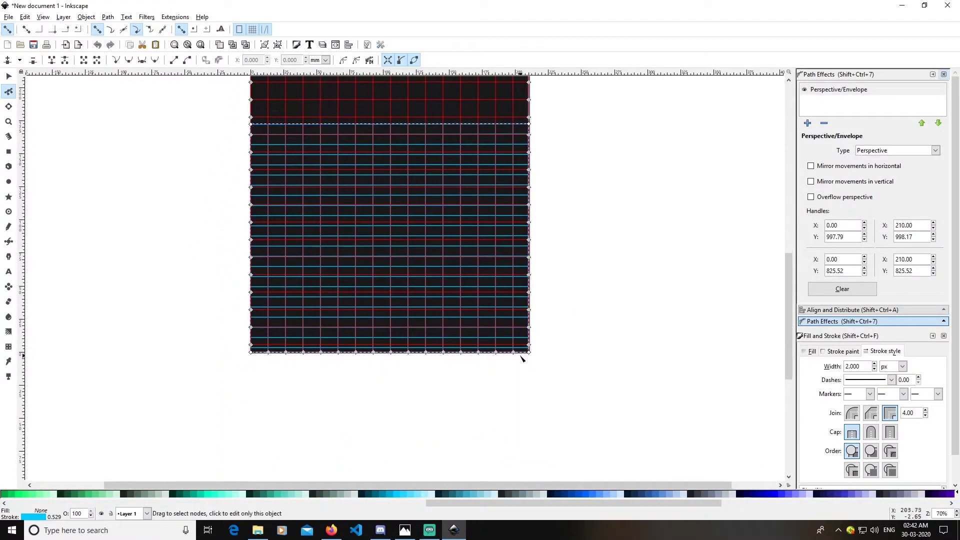
scroll(528, 355, "down", 2, "ctrl")
left_click_drag(531, 353, 618, 397)
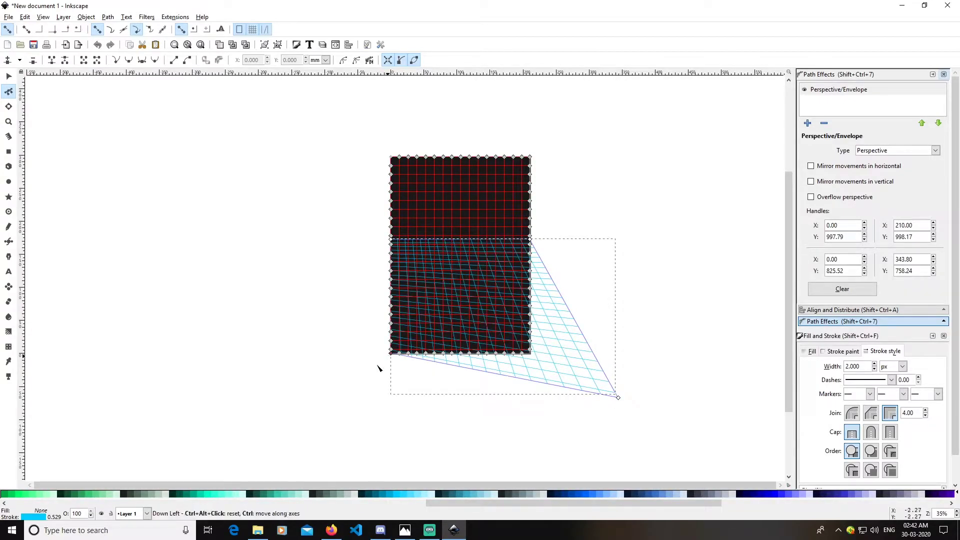
left_click_drag(347, 403, 341, 399)
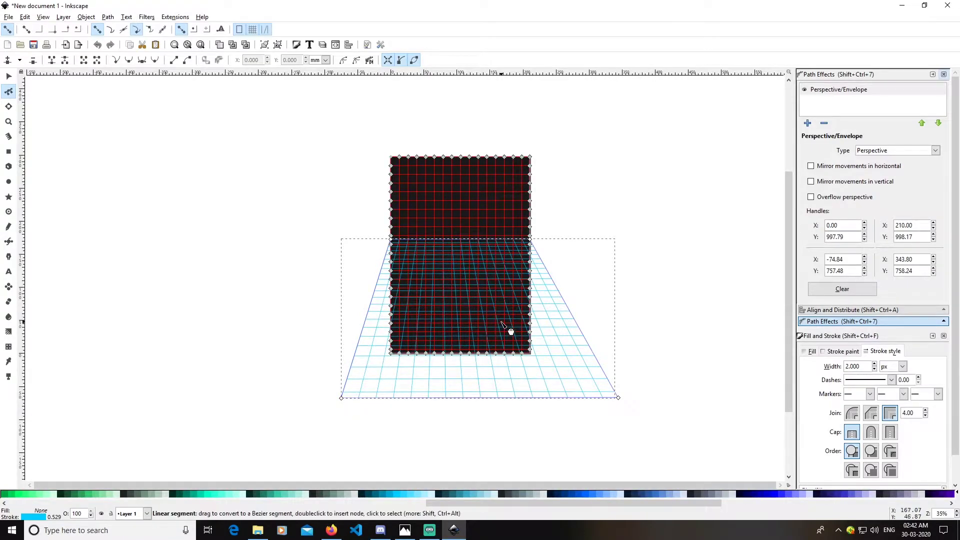
scroll(508, 327, "up", 2, "ctrl")
scroll(556, 203, "down", 2, "ctrl")
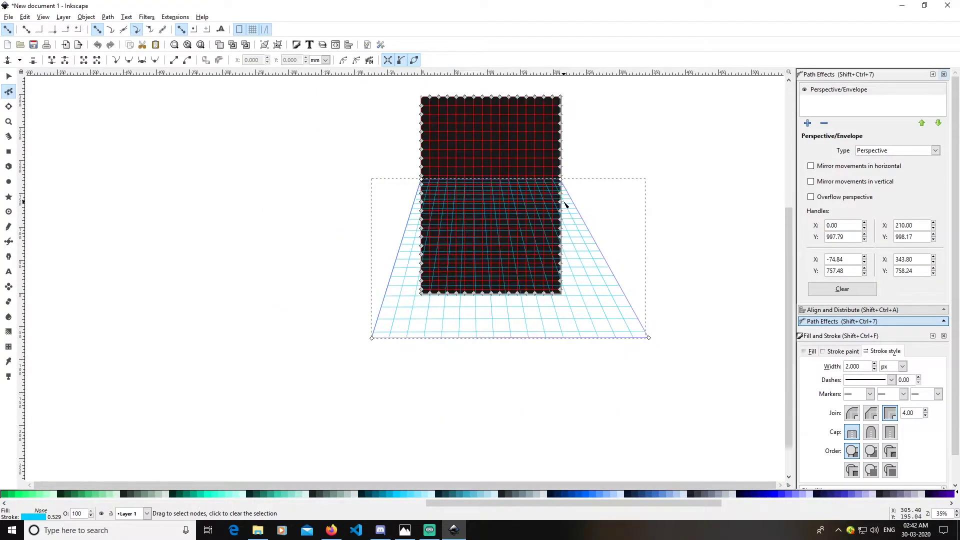
Step: Lower the envelope's top corner handles further along the page edges, levelling both at about Y 948
left_click_drag(562, 182, 560, 234)
left_click_drag(422, 204, 422, 213)
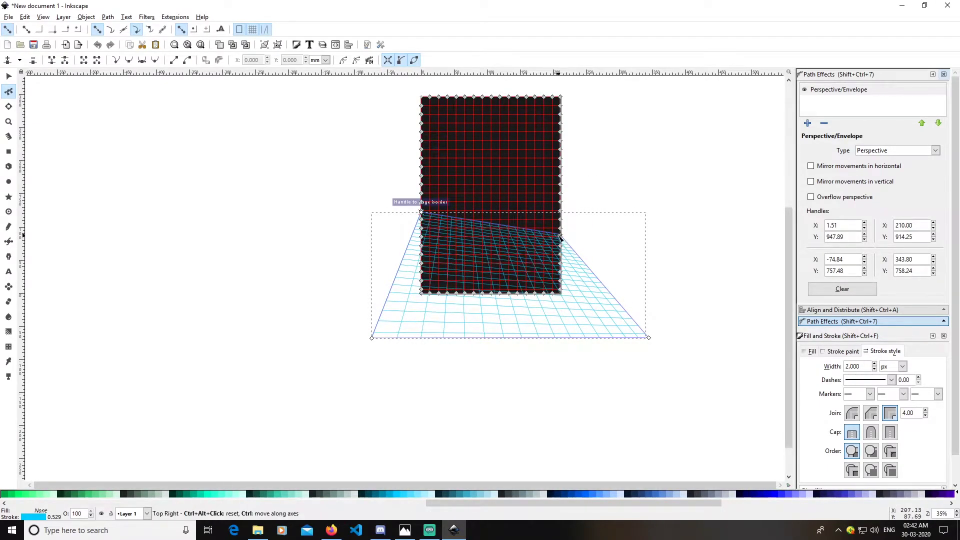
left_click_drag(561, 235, 560, 215)
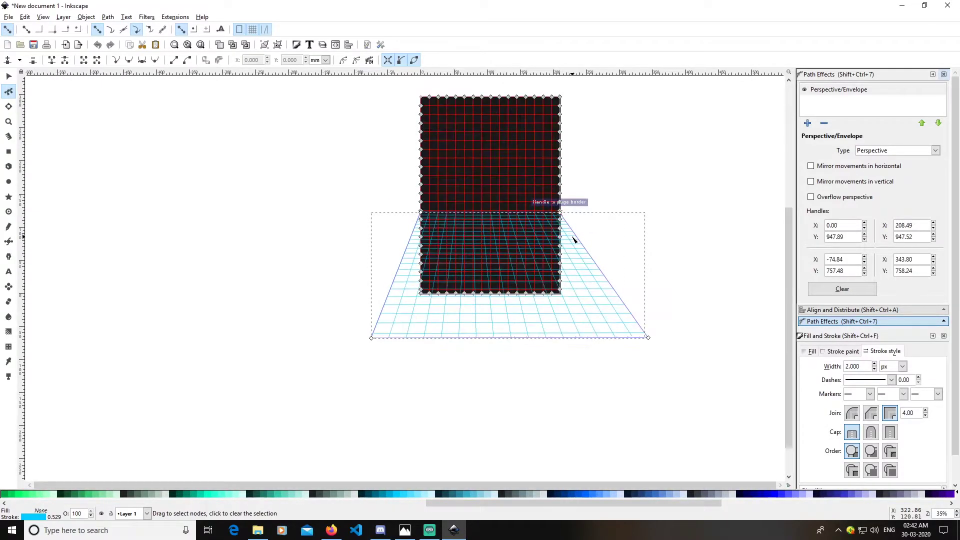
Step: Spread the envelope's bottom corner handles further out and down, to about X -131.5 and X 342 at Y 703
scroll(574, 240, "up", 1)
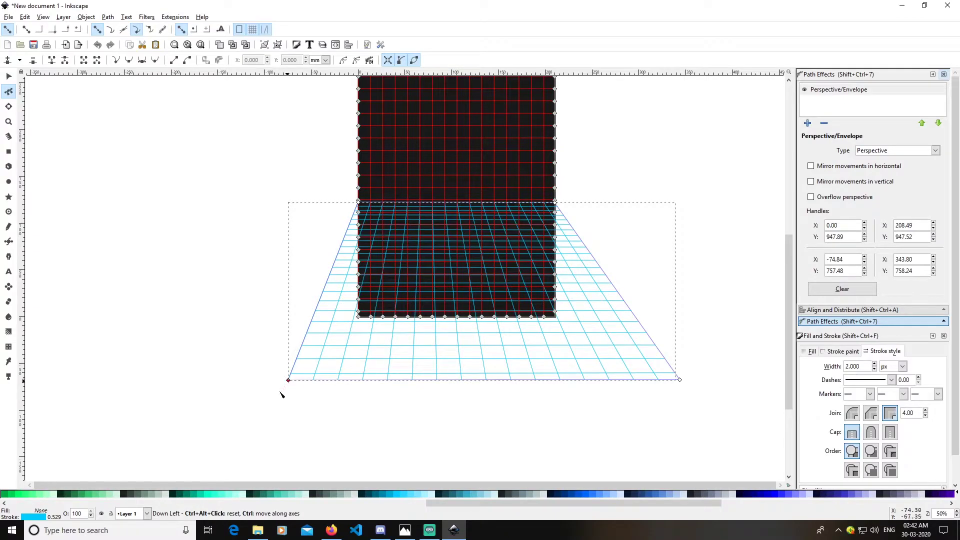
left_click_drag(242, 426, 237, 433)
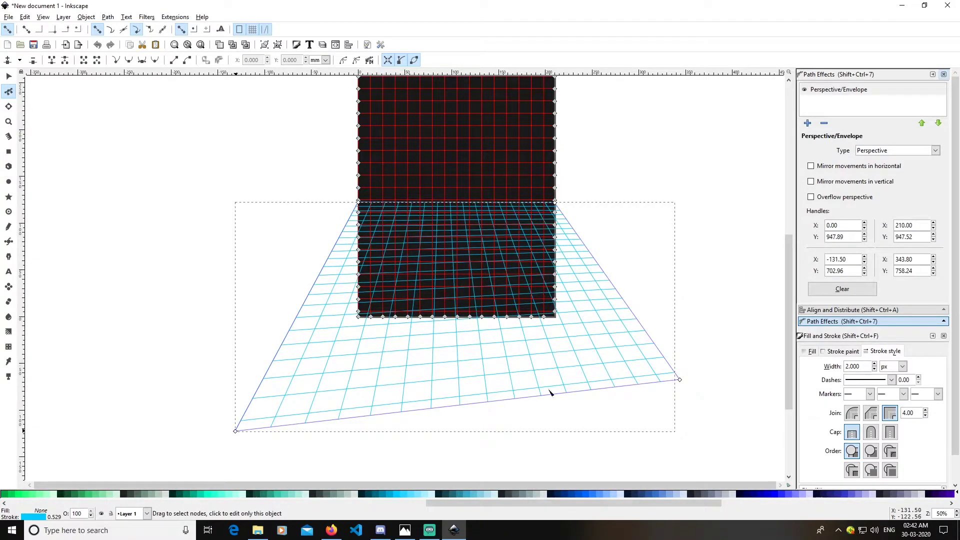
left_click_drag(677, 426, 678, 433)
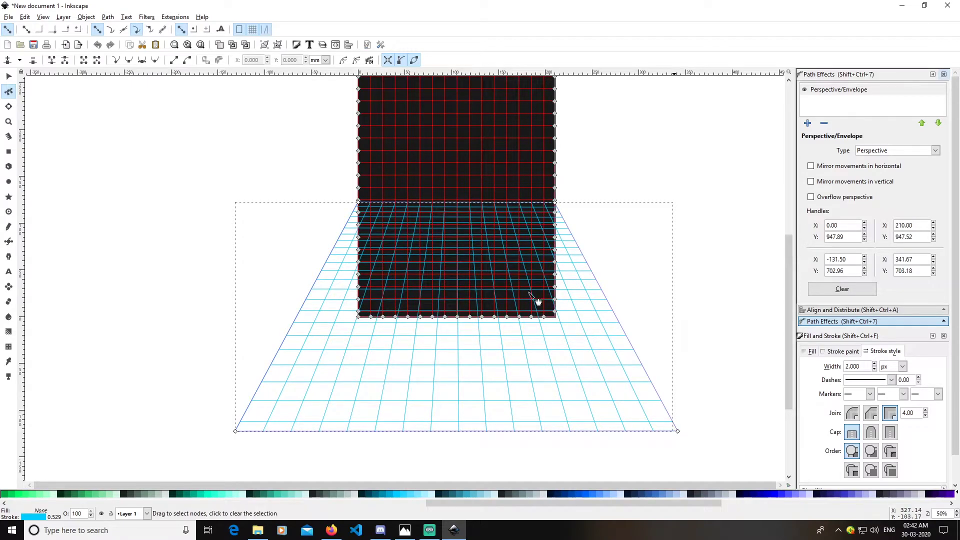
Step: Duplicate the dark grey background rectangle and raise the copy to the top of the stack
left_click(9, 76)
scroll(688, 268, "down", 2)
scroll(688, 272, "up", 2)
left_click_drag(698, 311, 643, 324)
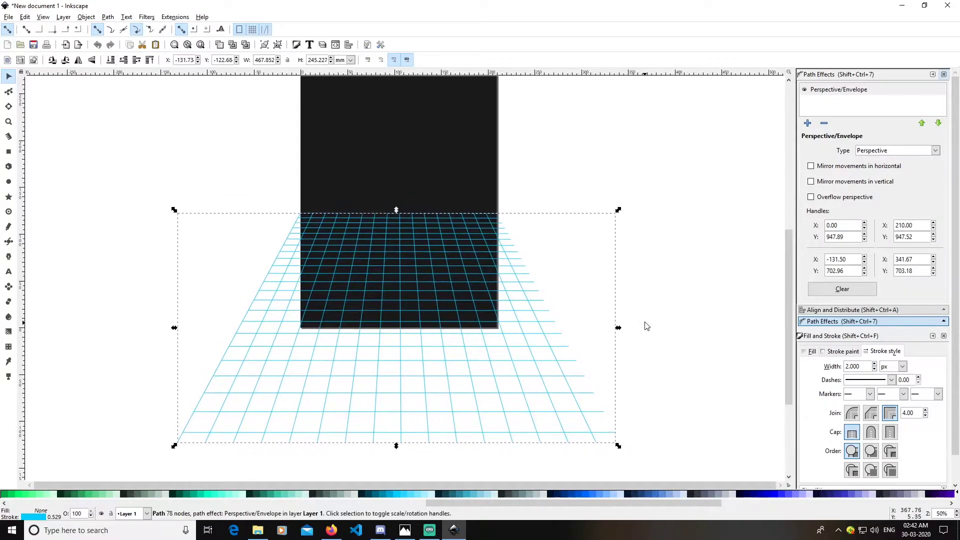
left_click(395, 159)
scroll(627, 206, "down", 2)
scroll(626, 206, "up", 2)
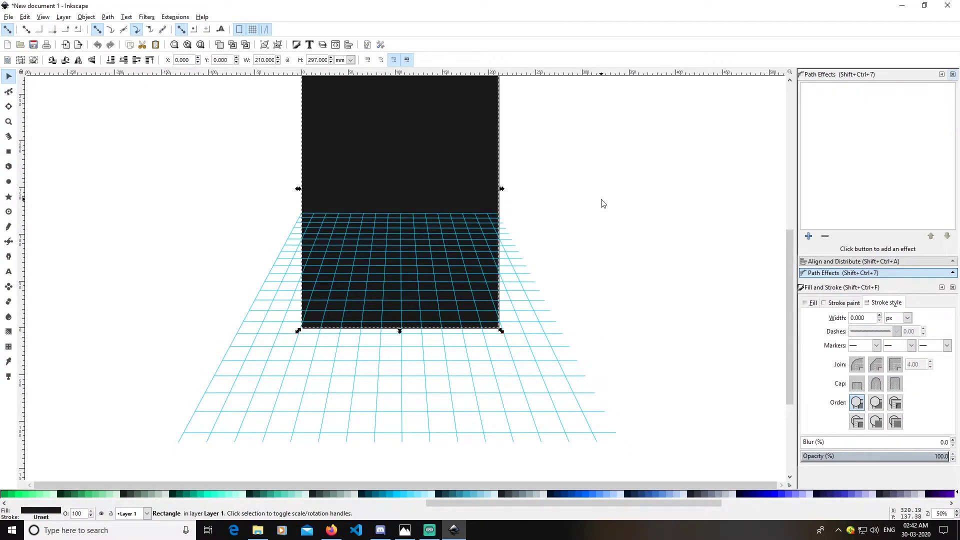
key("Home")
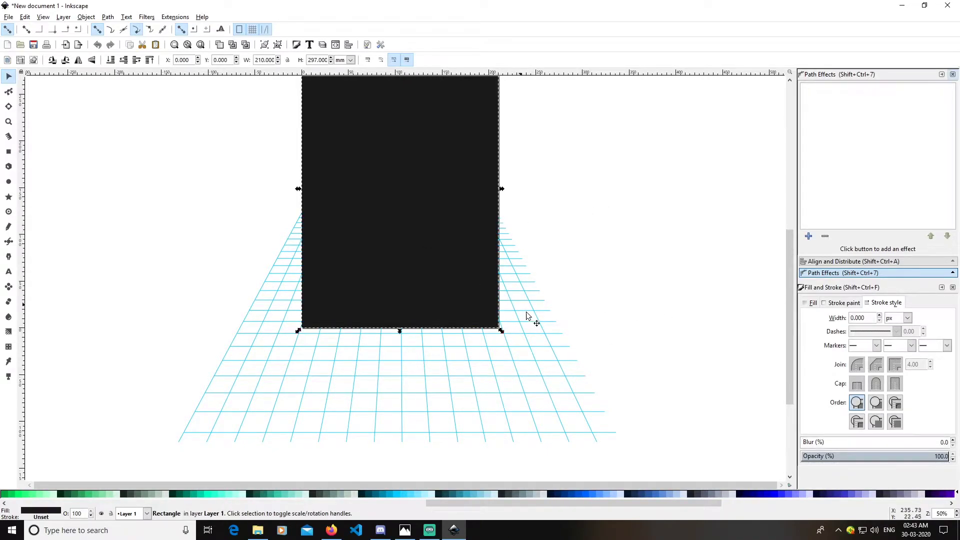
Step: Clip the perspective grid to the raised rectangle copy and close the path effects settings
left_click(592, 440, "shift")
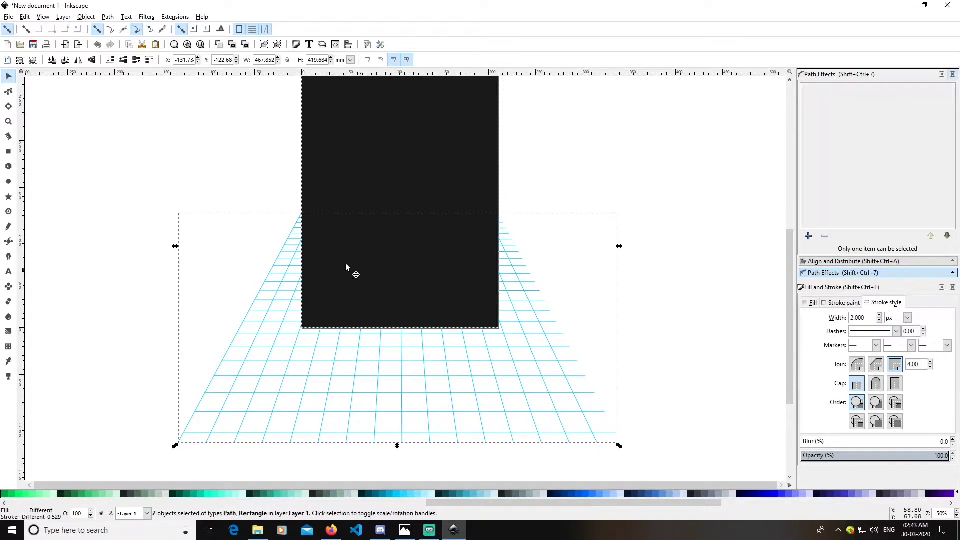
left_click(86, 16)
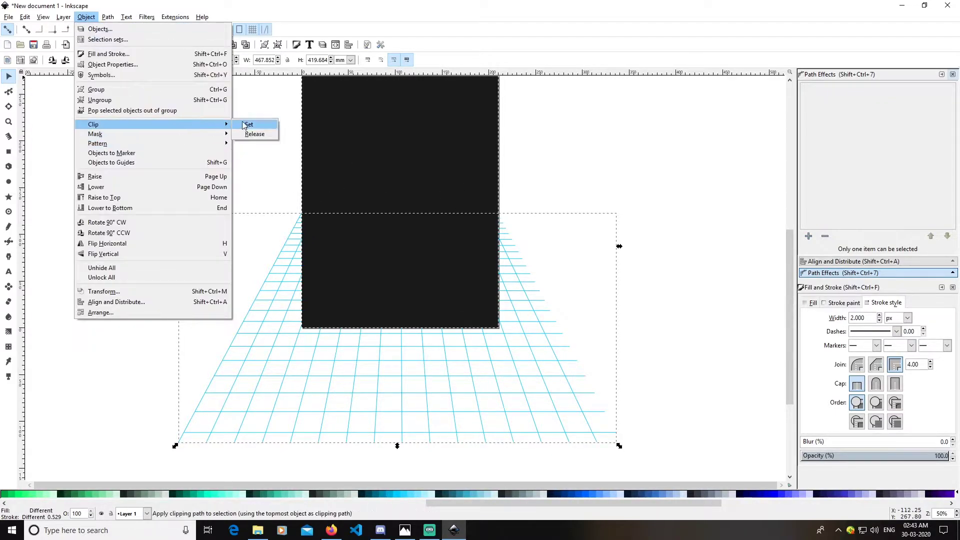
left_click(247, 125)
scroll(533, 239, "down", 1)
scroll(543, 229, "up", 1)
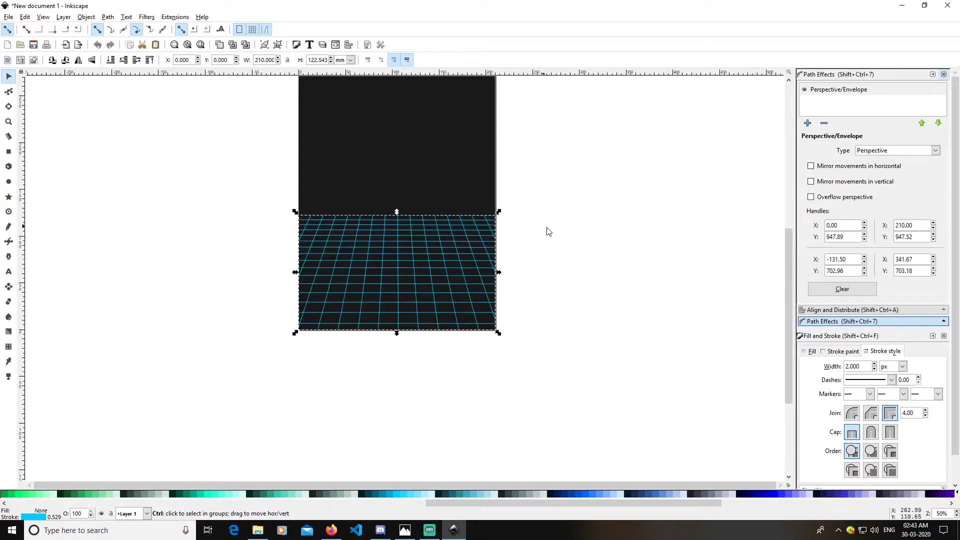
left_click(944, 75)
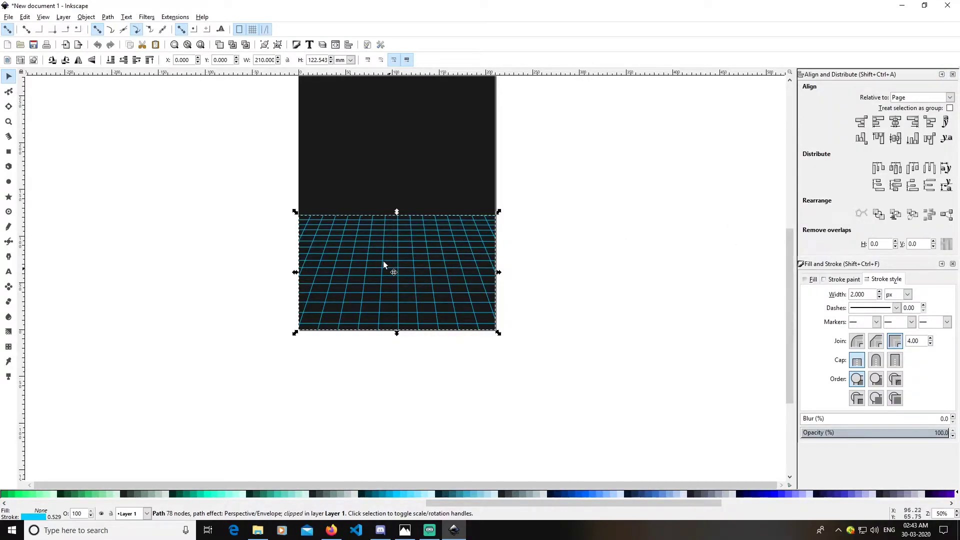
Step: Apply a linear gradient to the perspective grid's stroke and show its handles for editing
left_click(840, 279)
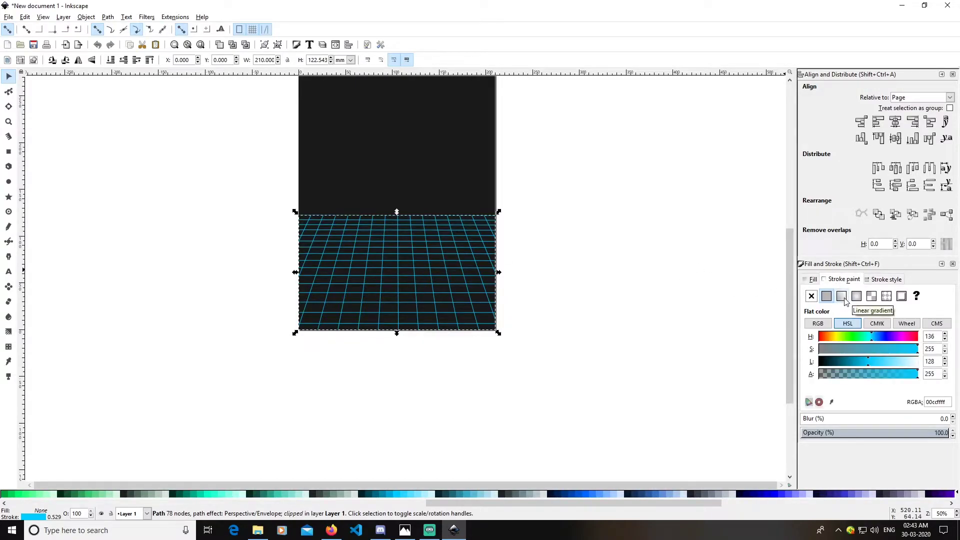
left_click(844, 299)
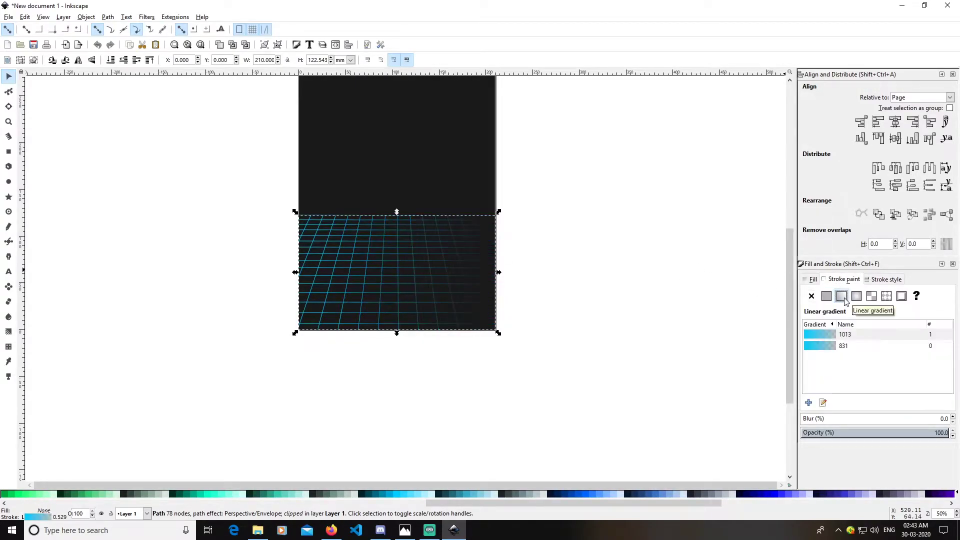
left_click(9, 332)
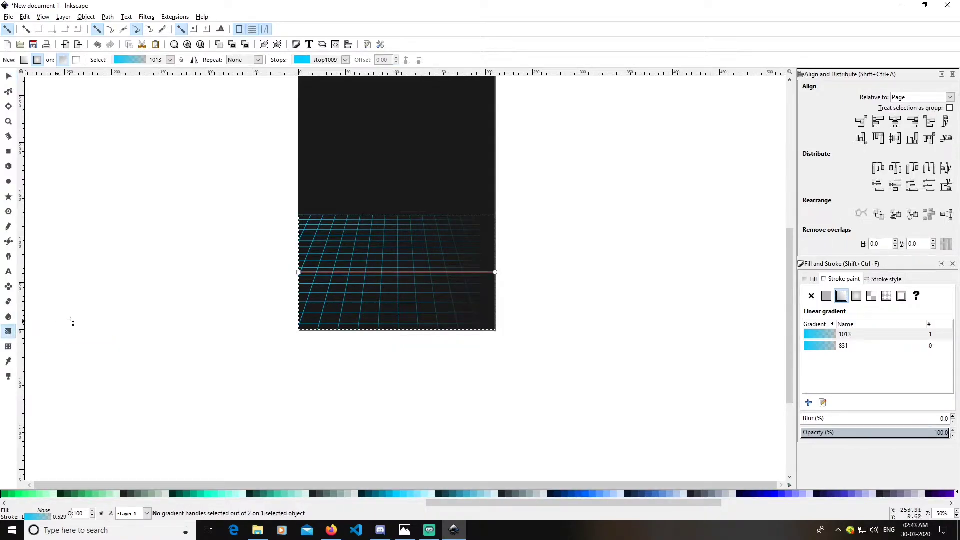
Step: Turn the grid's stroke gradient vertical, running from solid blue near the floor's middle to transparent at the centre of its horizon edge
left_click_drag(496, 274, 398, 216)
left_click_drag(300, 273, 399, 282)
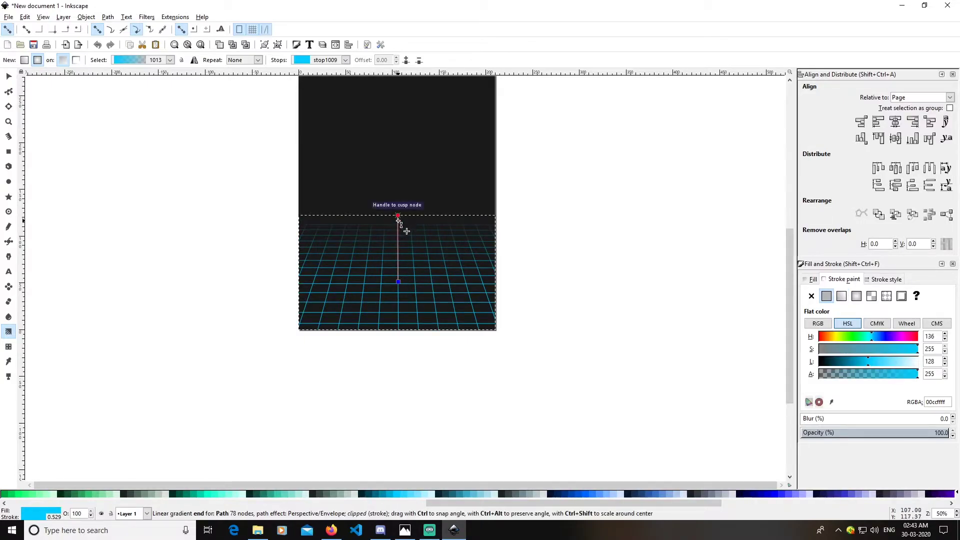
left_click(398, 219)
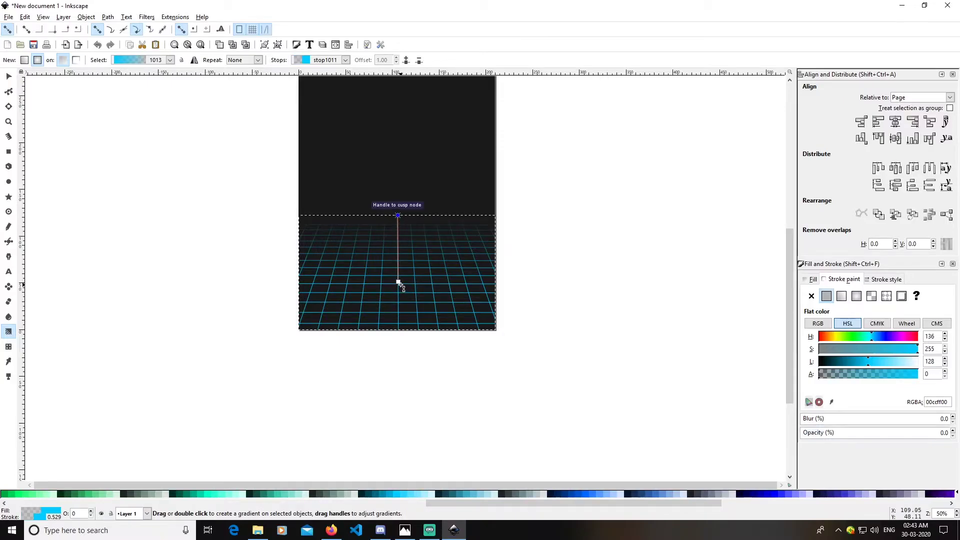
scroll(533, 243, "down", 1)
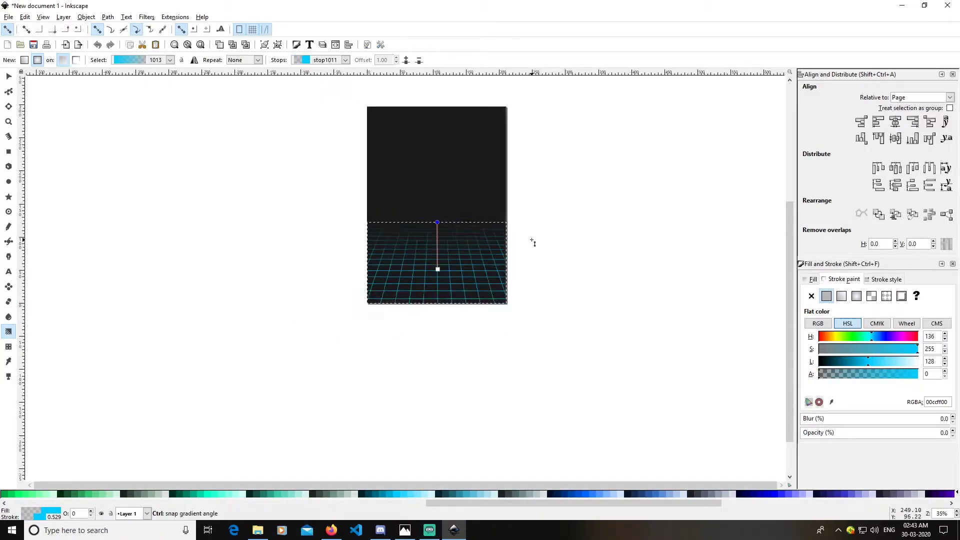
scroll(533, 243, "up", 1)
key("s")
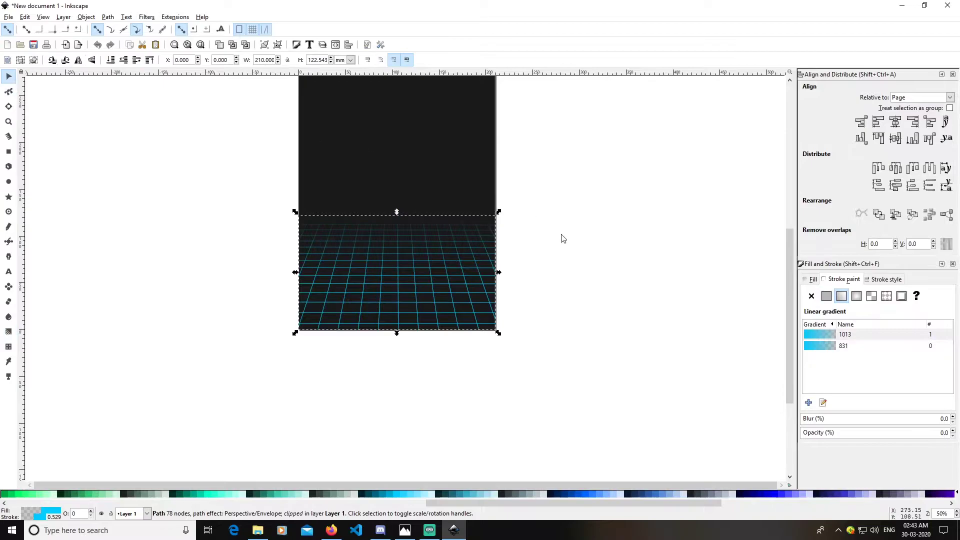
left_click(575, 239)
scroll(576, 239, "up", 5)
scroll(510, 320, "down", 2)
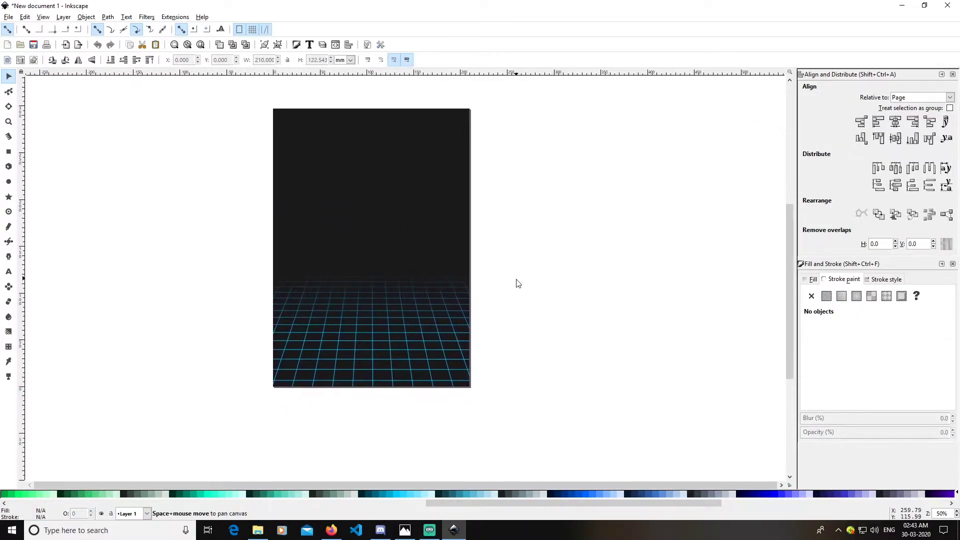
Step: Draw a circle about 101 mm across in the dark area above the grid and select it
left_click(8, 182)
mouse_move(345, 191)
left_mouse_down()
mouse_move(406, 232)
mouse_move(392, 235)
mouse_move(401, 253)
left_mouse_up()
left_click(8, 76)
left_click(636, 268)
left_click(368, 229)
Step: Remove the circle's stroke and fill it with orange FF6600
left_click_drag(461, 502, 35, 502)
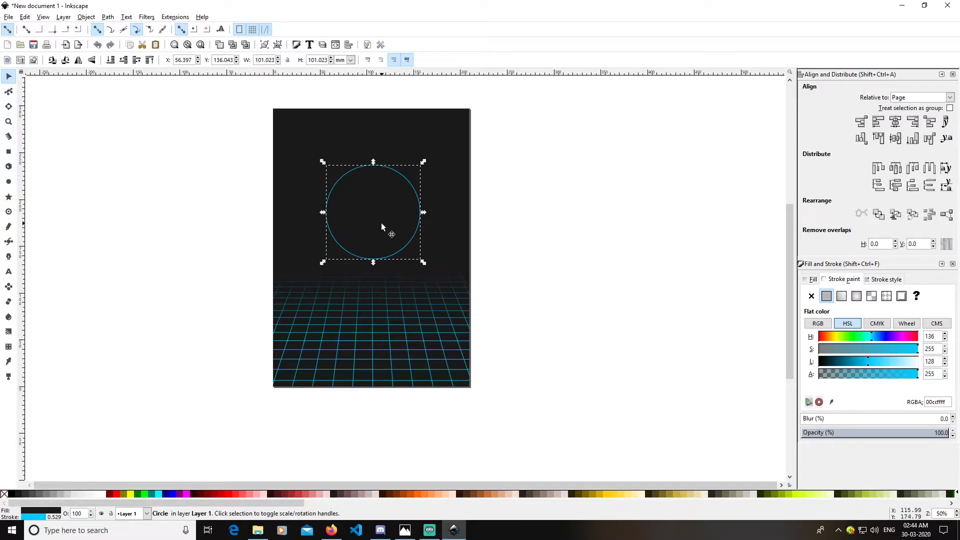
left_click(4, 495, "shift")
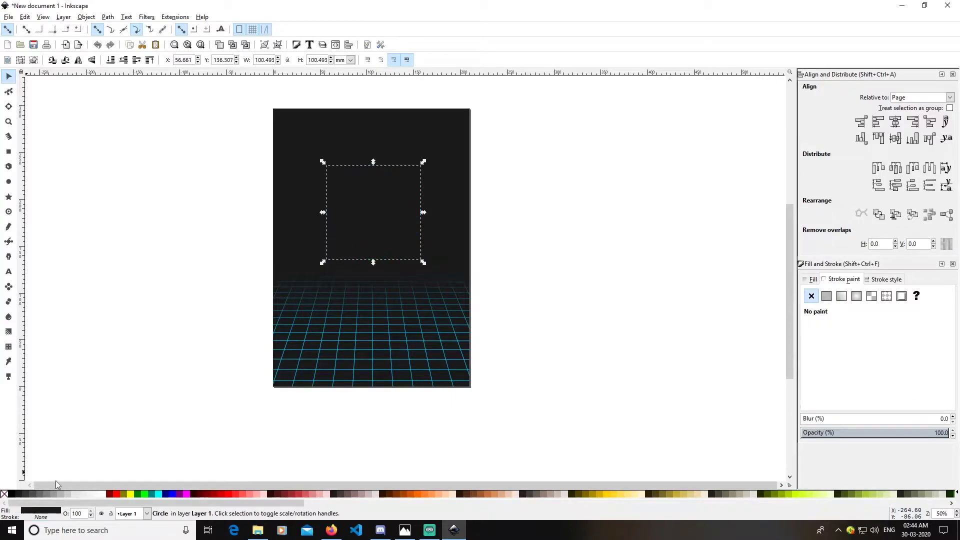
left_click(420, 495)
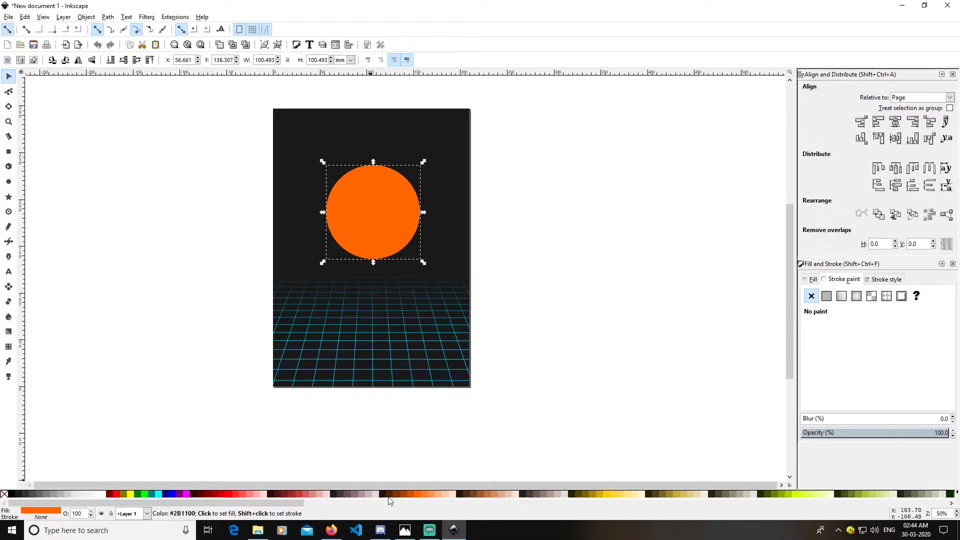
left_click(565, 310)
Step: Centre the orange circle horizontally on the page and lower it to about Y 121.9 mm, closer to the grid
left_click(390, 220)
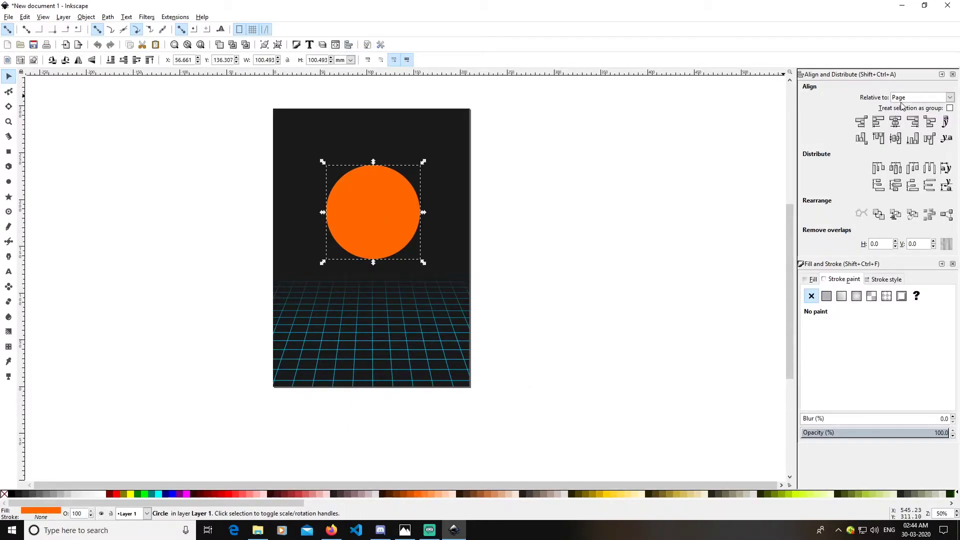
left_click(896, 125)
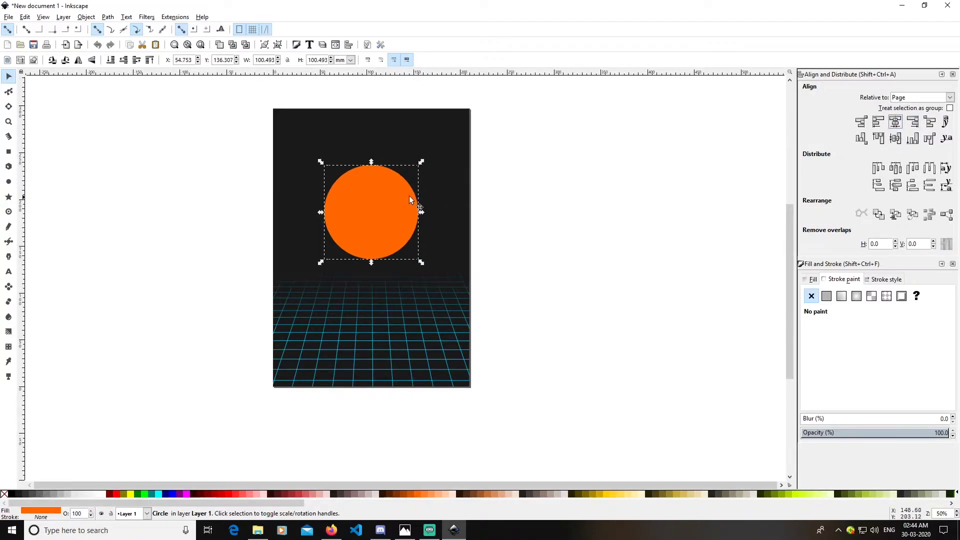
left_click_drag(388, 211, 382, 223)
left_click(544, 257)
left_click_drag(545, 258, 647, 268)
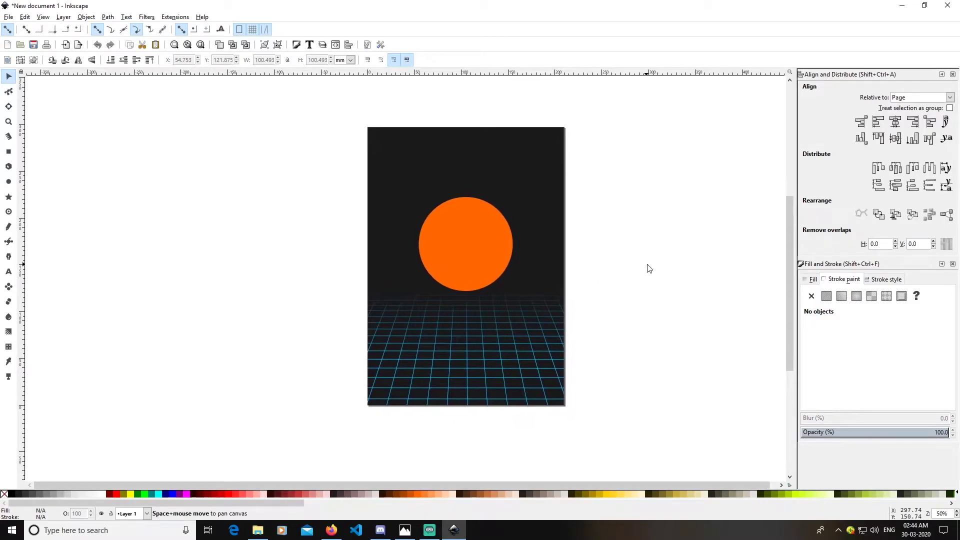
Step: Give the orange circle a mesh gradient fill with 3 rows and 1 column
left_click(490, 255)
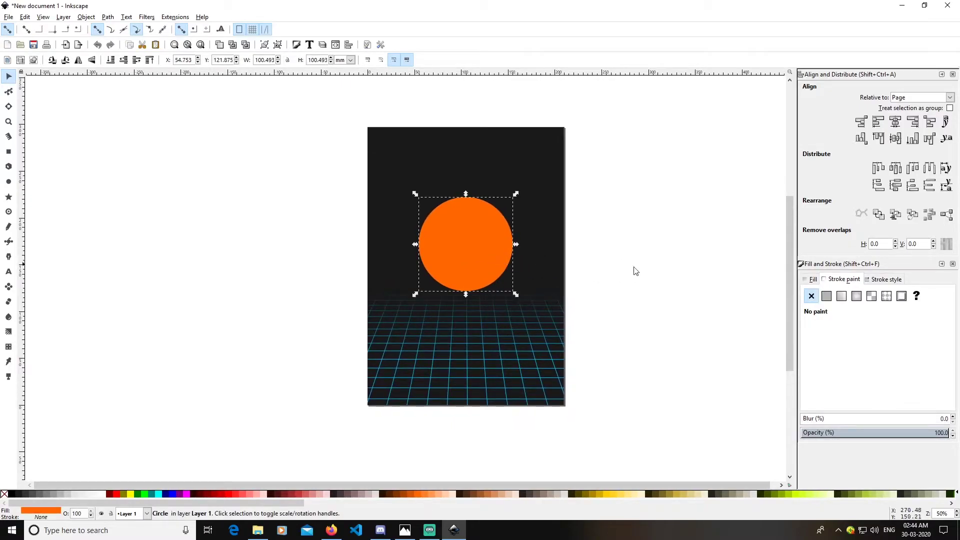
left_click(812, 280)
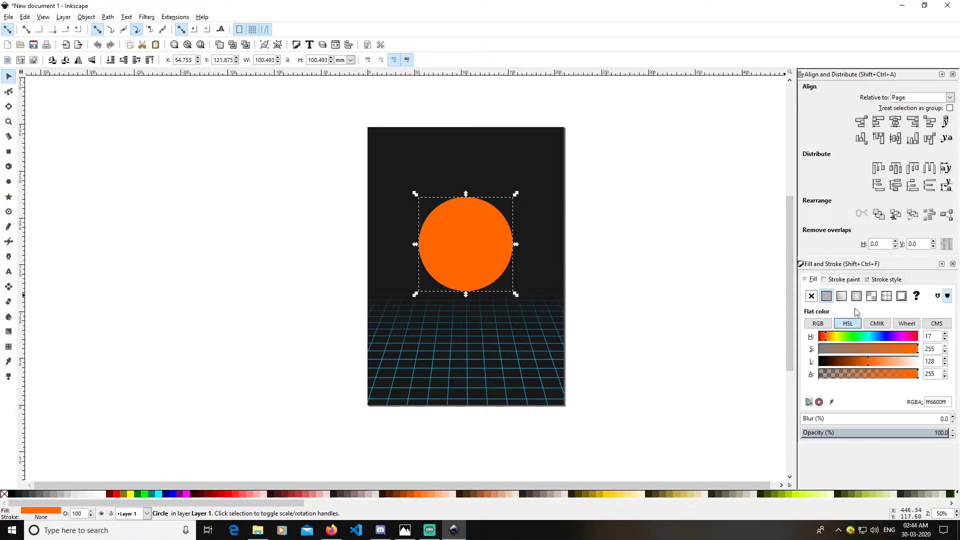
left_click(872, 296)
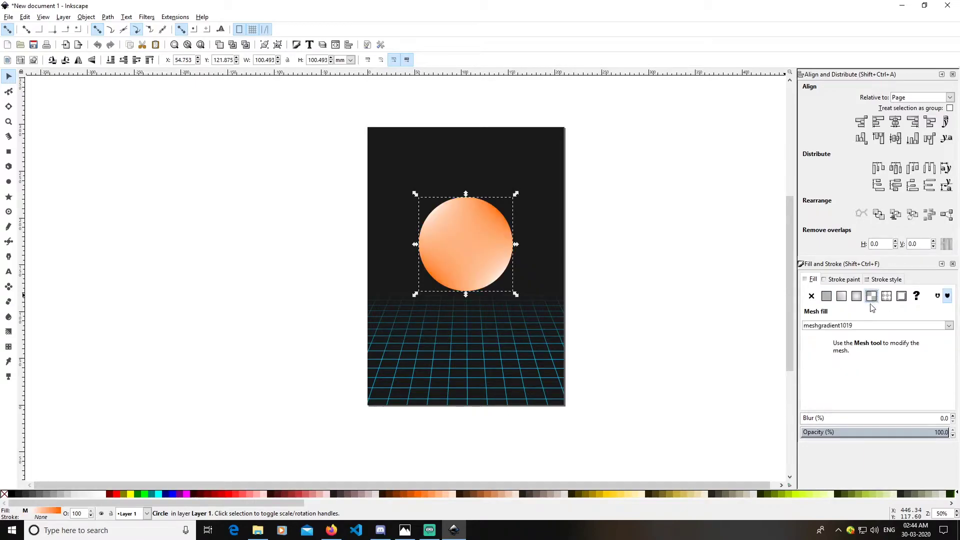
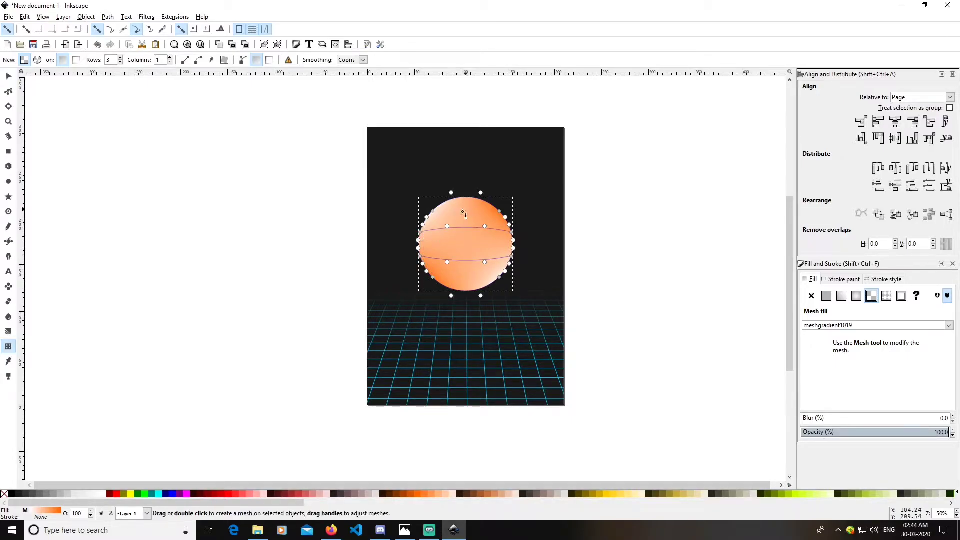
Step: Colour both end nodes of the circle's upper mesh line yellow FFCC00
left_click(420, 234)
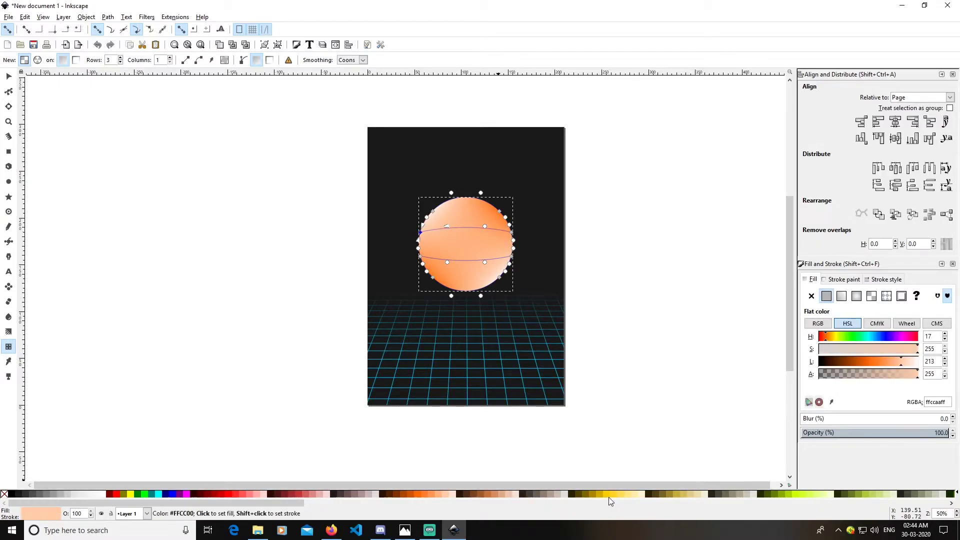
left_click(606, 494)
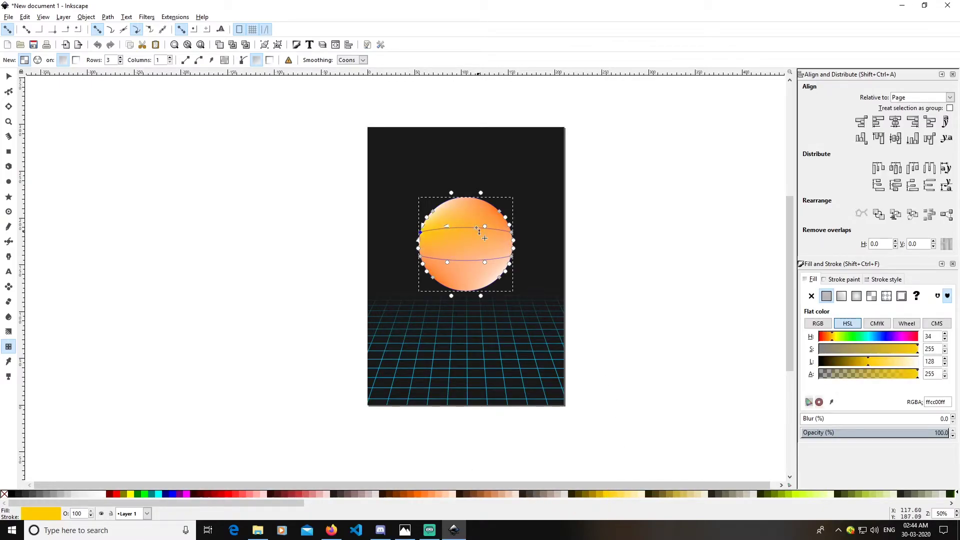
left_click(511, 232)
left_click(609, 494)
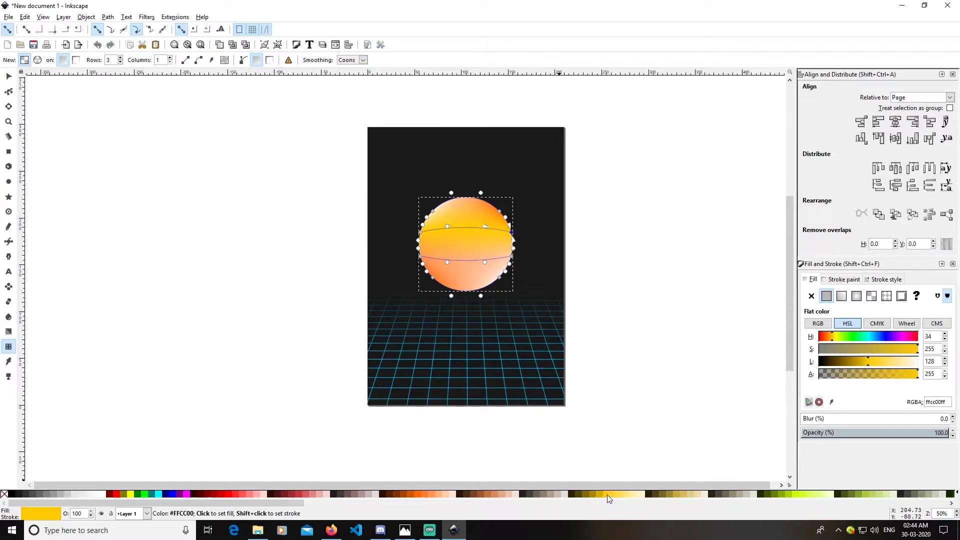
Step: Colour the circle's upper-left mesh corner orange FF6600 and check that the upper-right corner matches
left_click(432, 211)
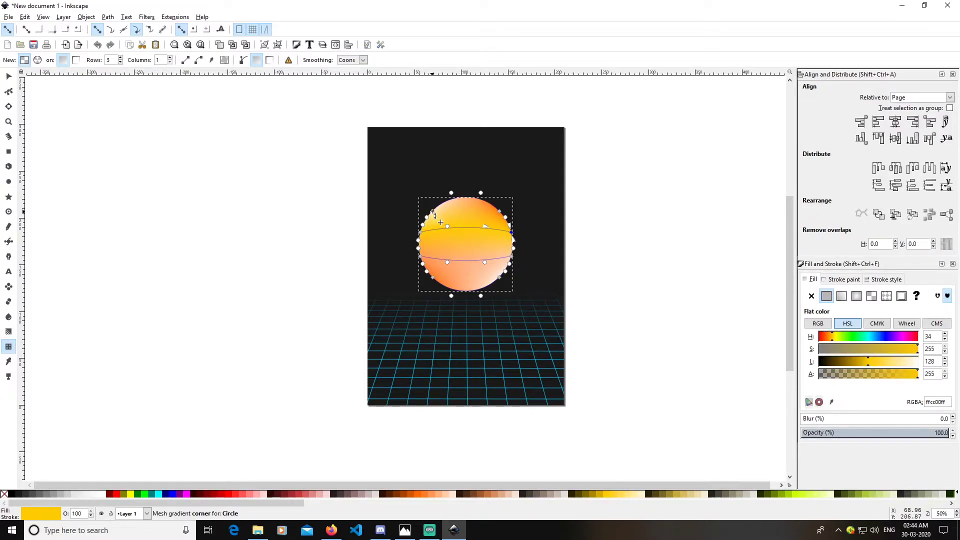
left_click(420, 493)
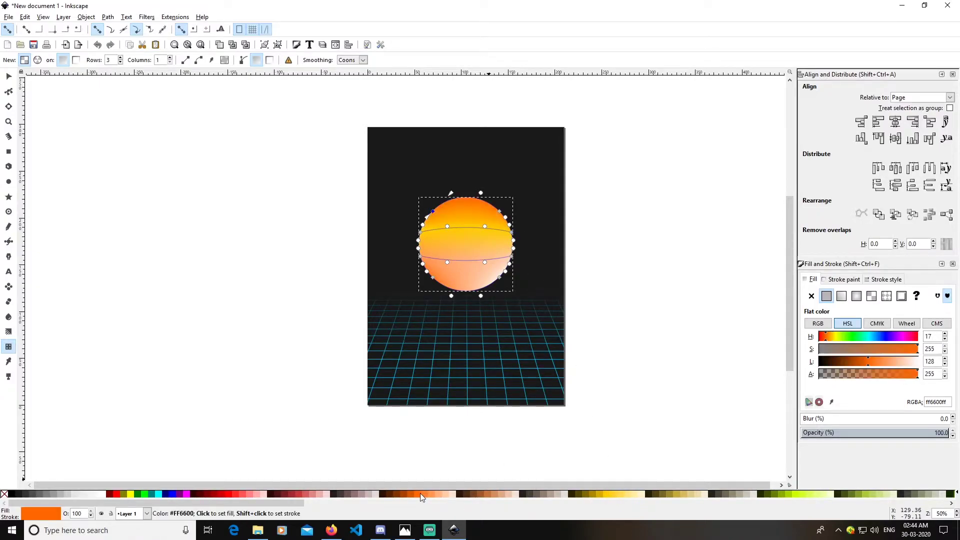
left_click(501, 212)
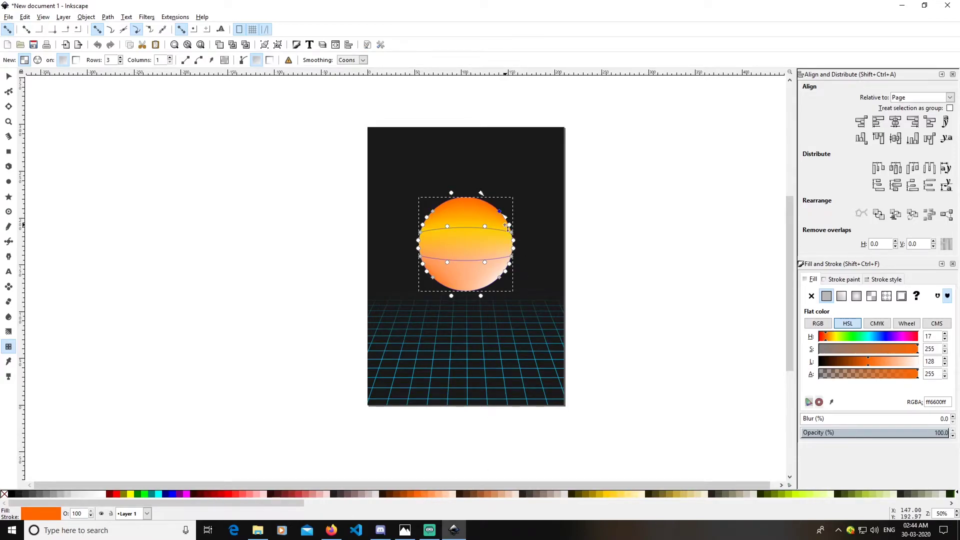
Step: Colour both lower mesh corners of the circle hot pink FF0066
left_click(433, 278)
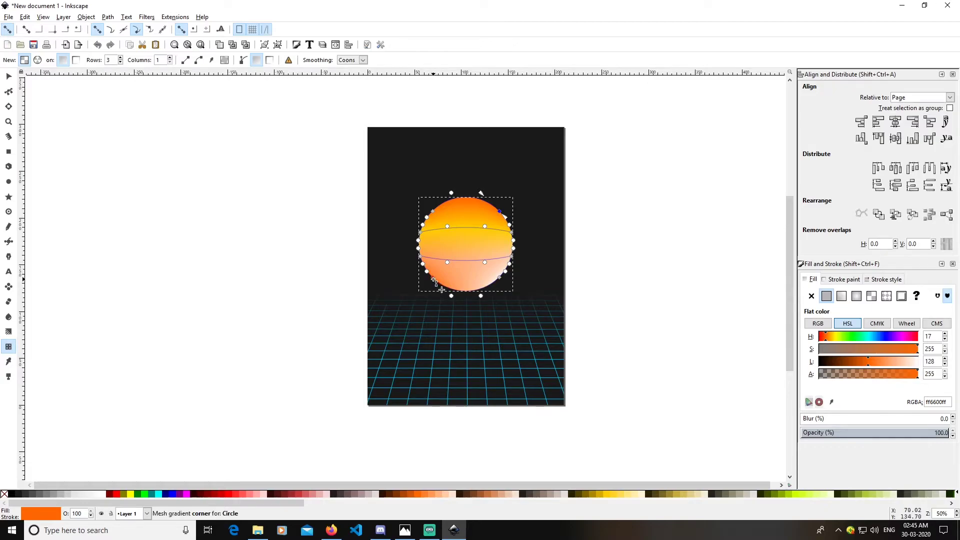
left_click_drag(298, 509, 893, 512)
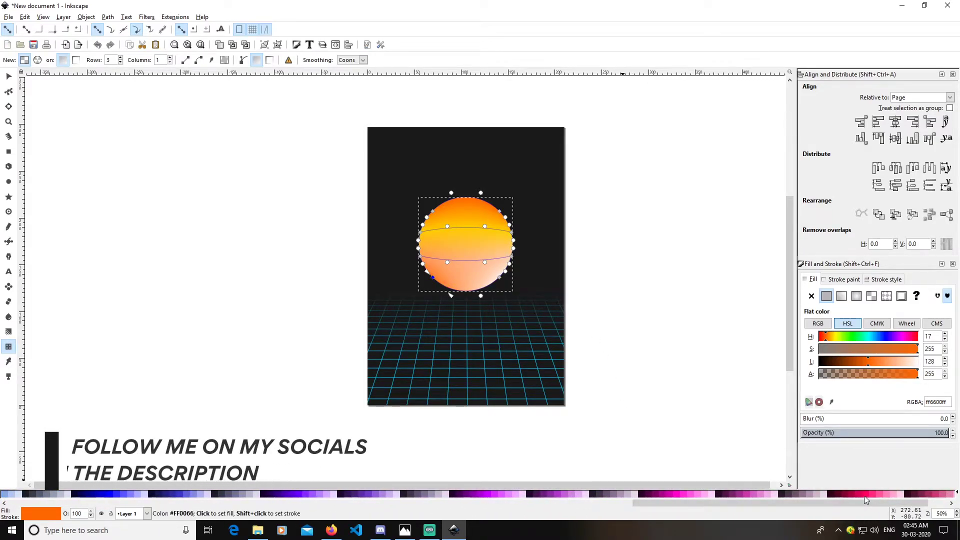
left_click(921, 495)
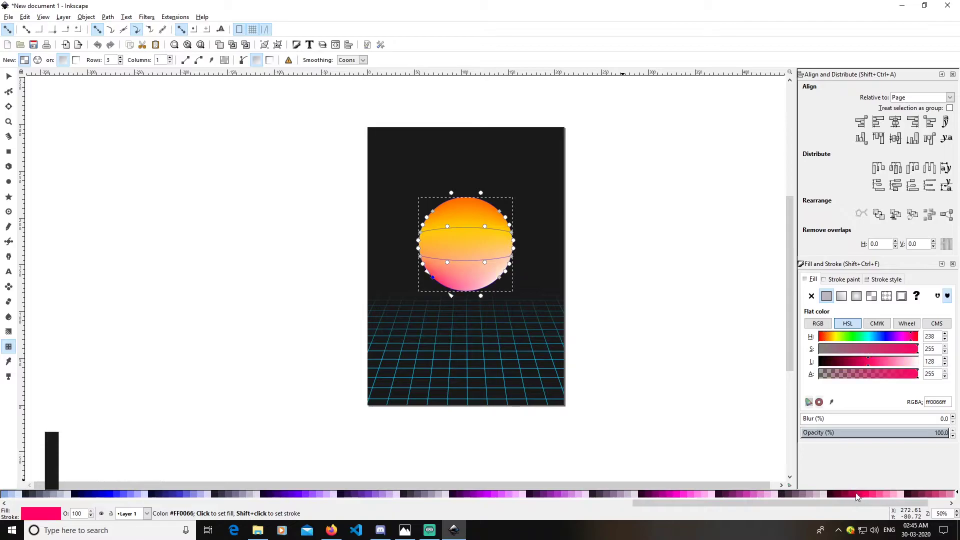
left_click(499, 278)
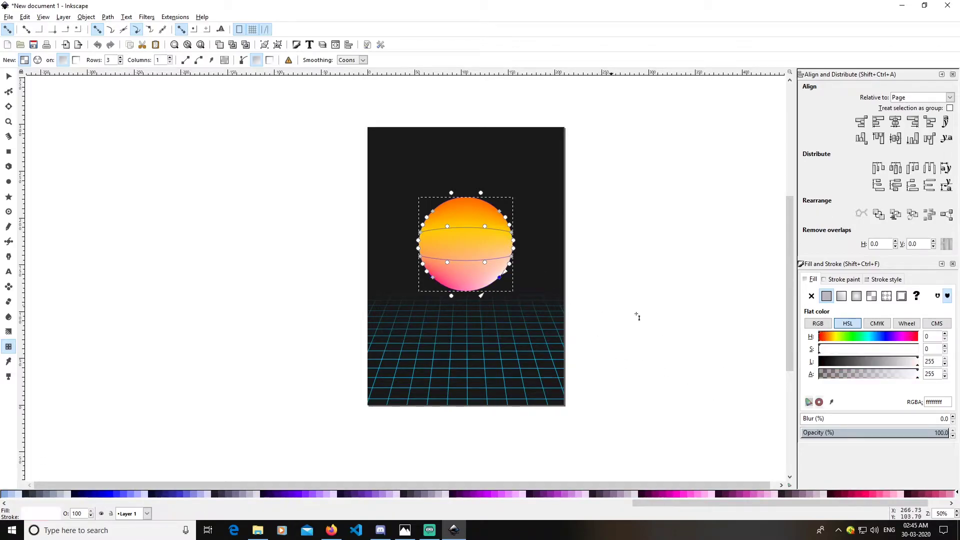
left_click(866, 495)
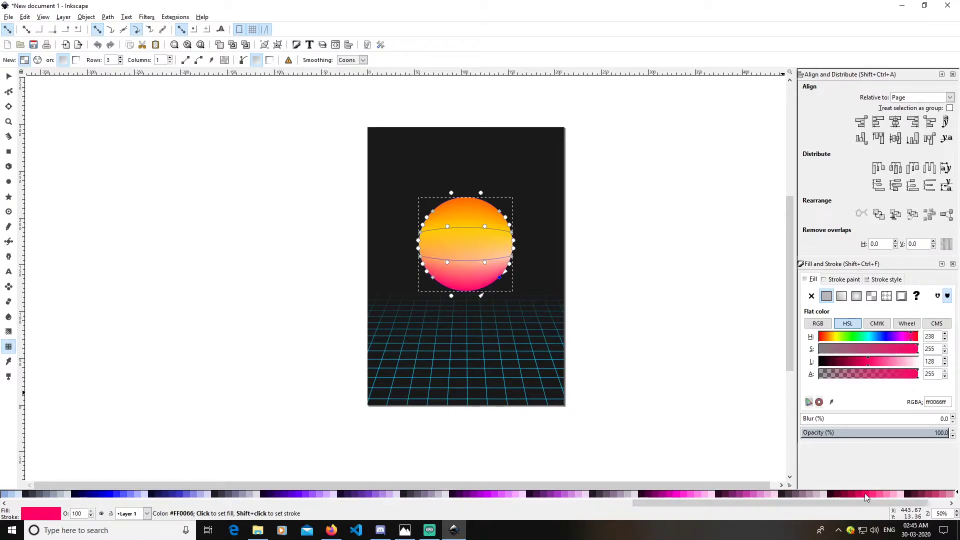
Step: Colour the right end node of the circle's lower mesh line hot pink FF0066, then leave mesh editing and deselect the circle
left_click(512, 257)
left_click(863, 493)
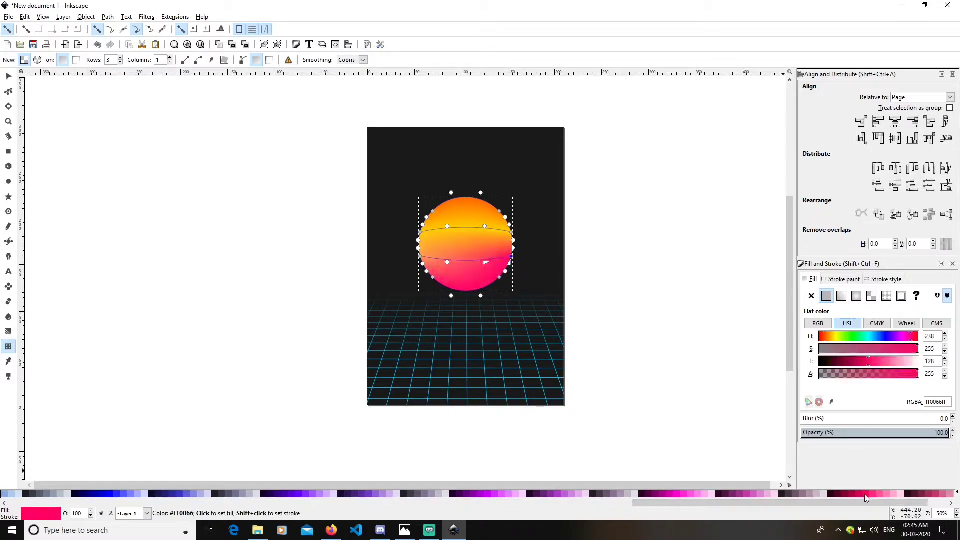
left_click(8, 76)
left_click(684, 330)
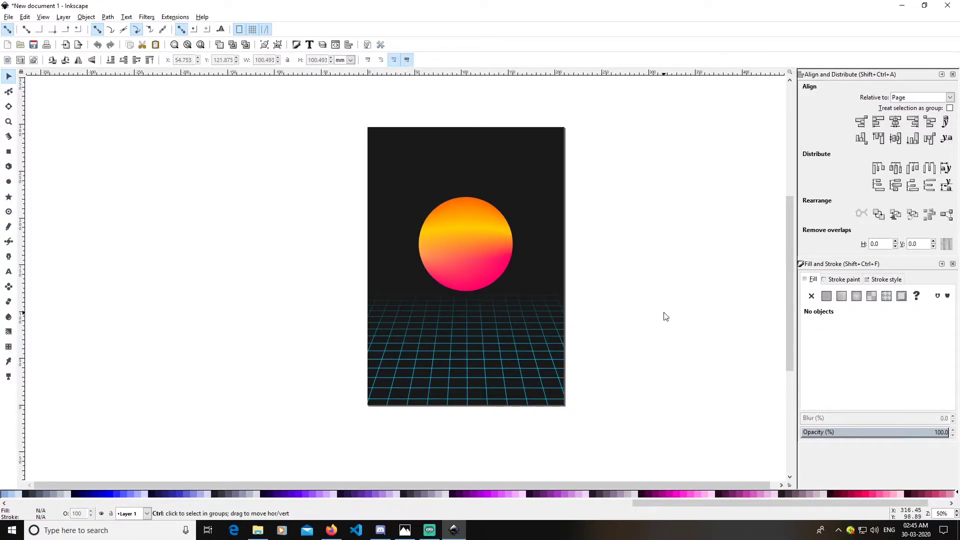
Step: Draw a borderless 90% Gray rectangle about 117.6 by 10.6 mm across the lower half of the sun
scroll(662, 313, "up", 1)
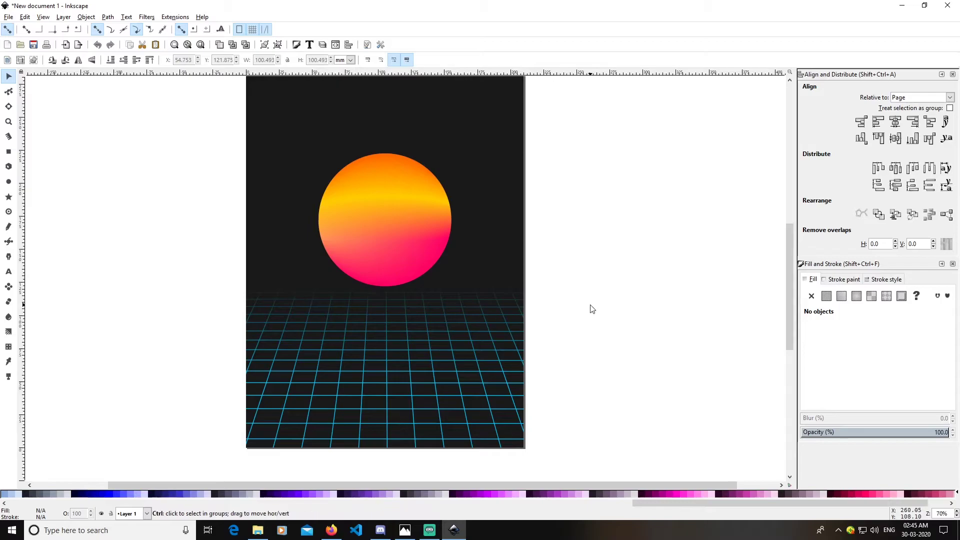
left_click(8, 151)
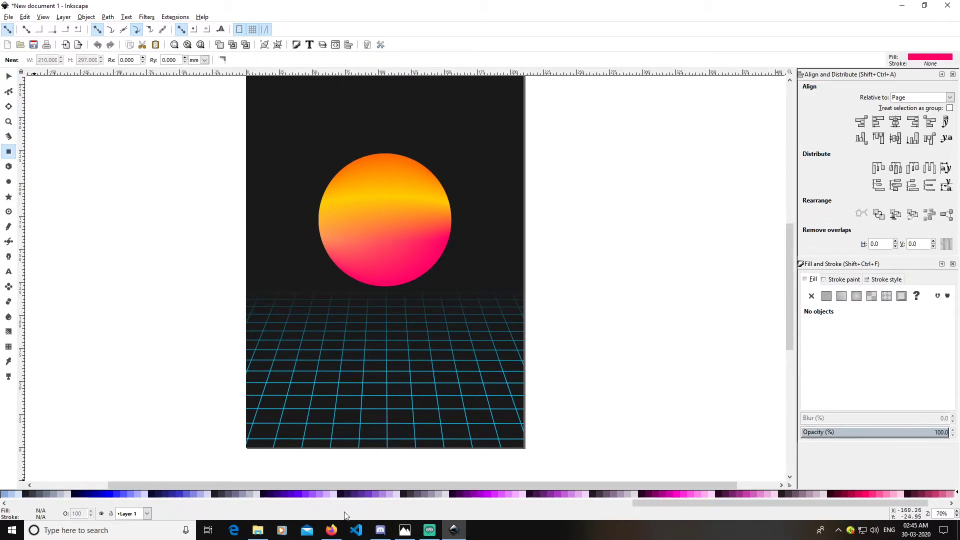
scroll(635, 498, "left", 5)
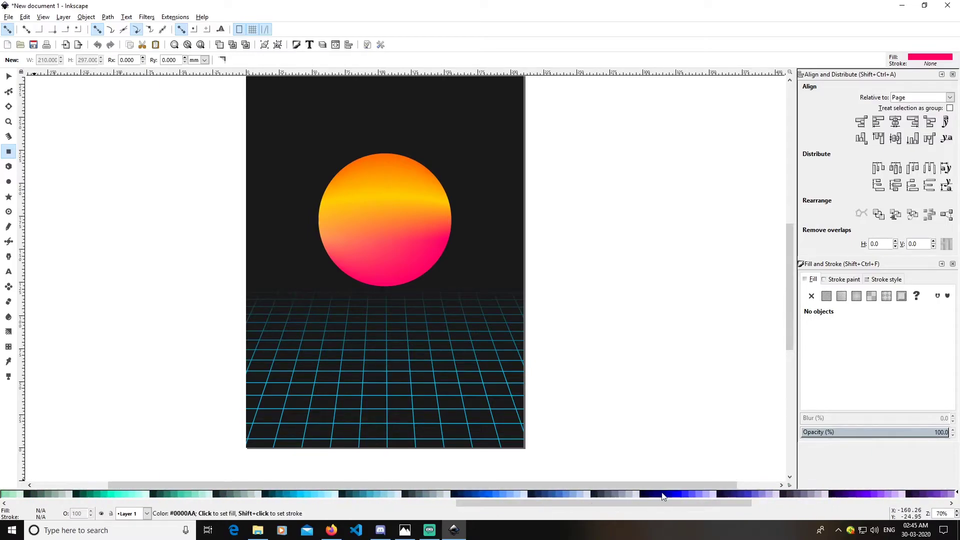
left_click(663, 494)
left_click_drag(635, 503, 154, 501)
left_click(14, 494)
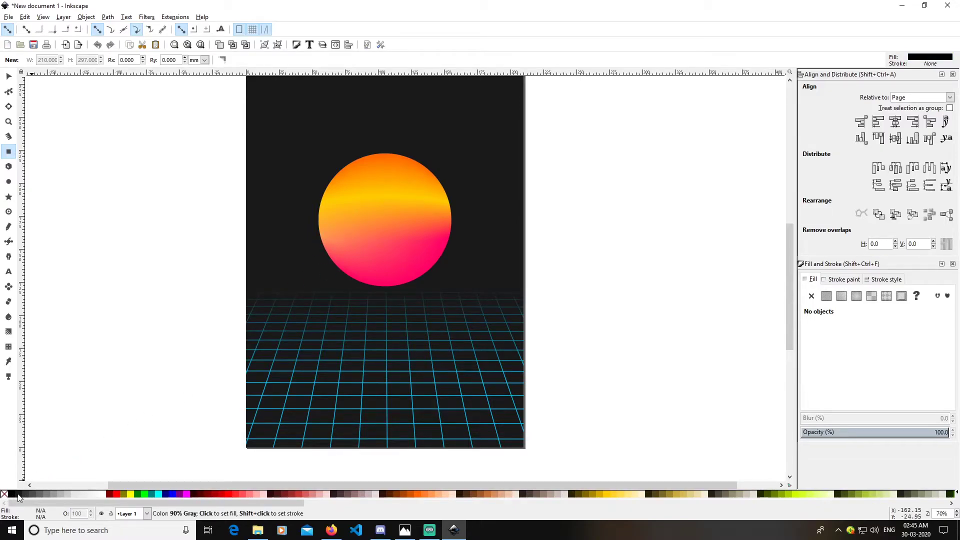
left_click_drag(311, 241, 466, 255)
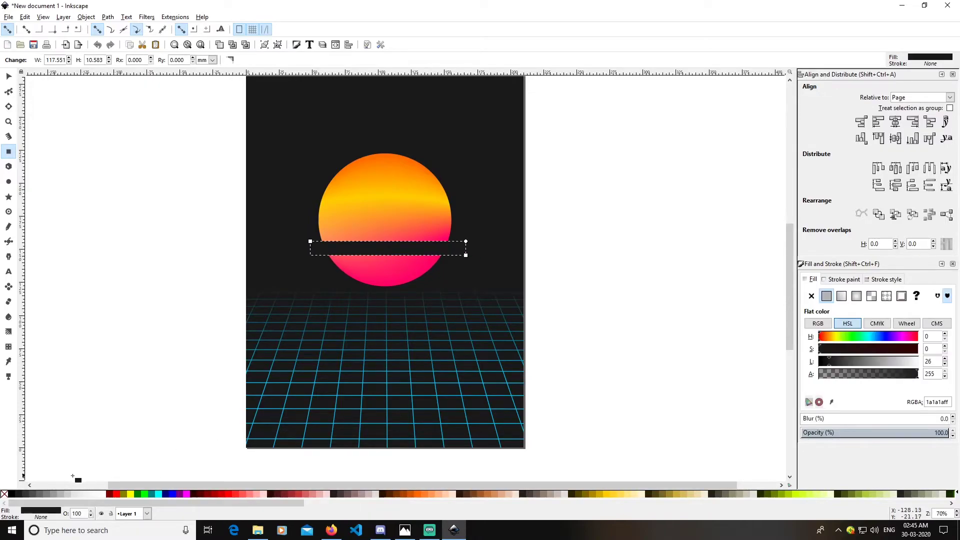
Step: Fill the rectangle across the sun with black and reduce its height to about 6.8 mm
left_click(15, 494)
left_click(9, 76)
left_click(690, 263)
left_click(435, 247)
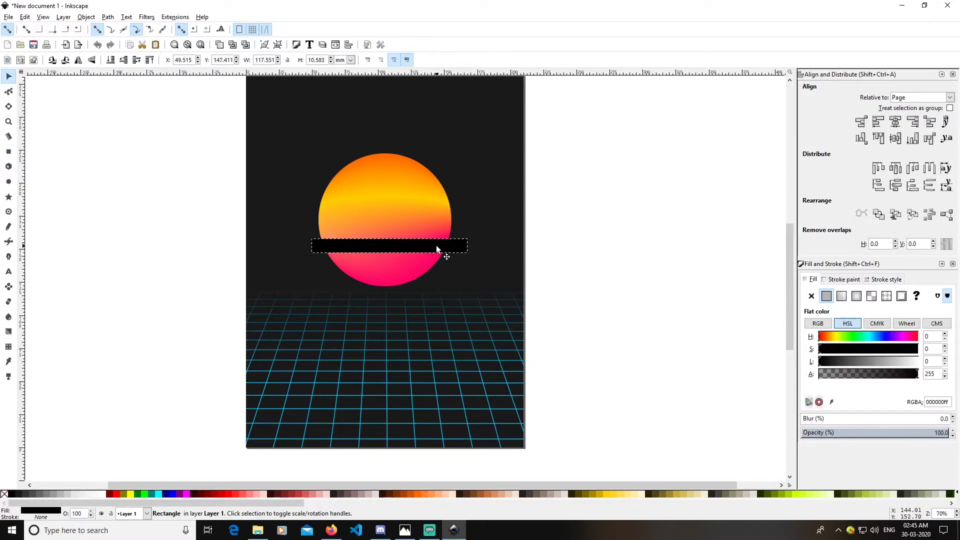
scroll(436, 245, "down", 1)
left_click_drag(400, 257, 402, 255)
left_click(590, 279)
left_click(441, 248)
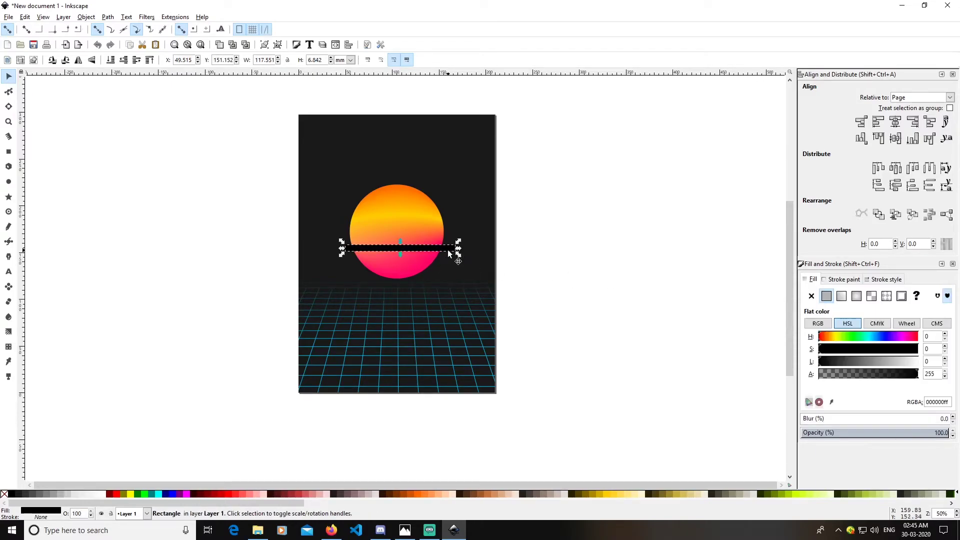
Step: Duplicate the black bar, place the copy at the sun's bottom edge and thin it to about 2.6 mm
key("ctrl+d")
left_click_drag(436, 249, 398, 262)
scroll(405, 287, "up", 2, "ctrl")
left_click(607, 266)
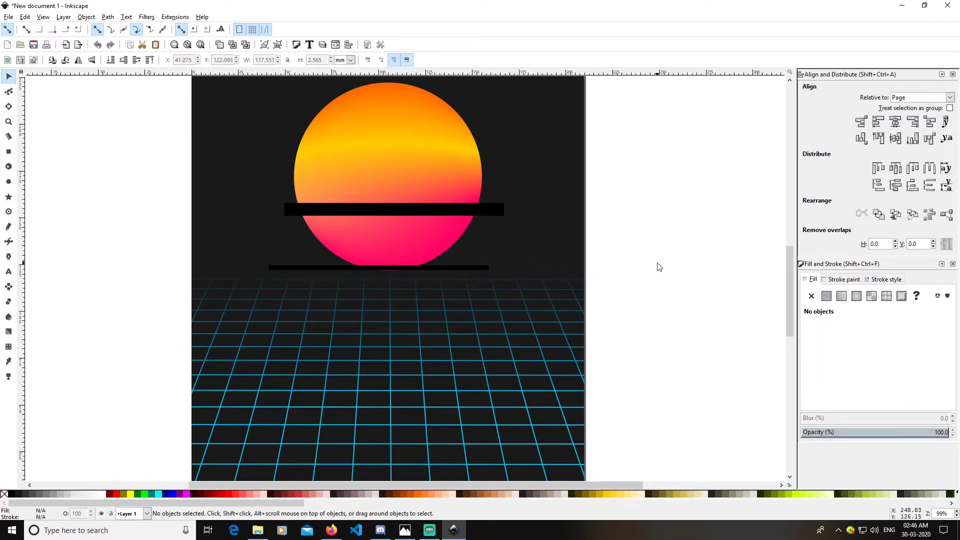
Step: Centre both black bars horizontally relative to the page
left_click(463, 268)
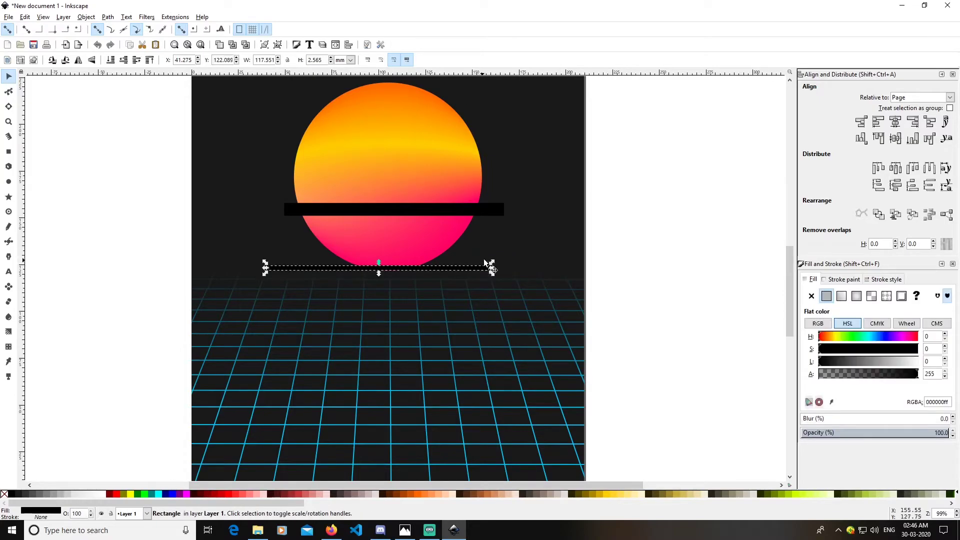
left_click(457, 209, "shift")
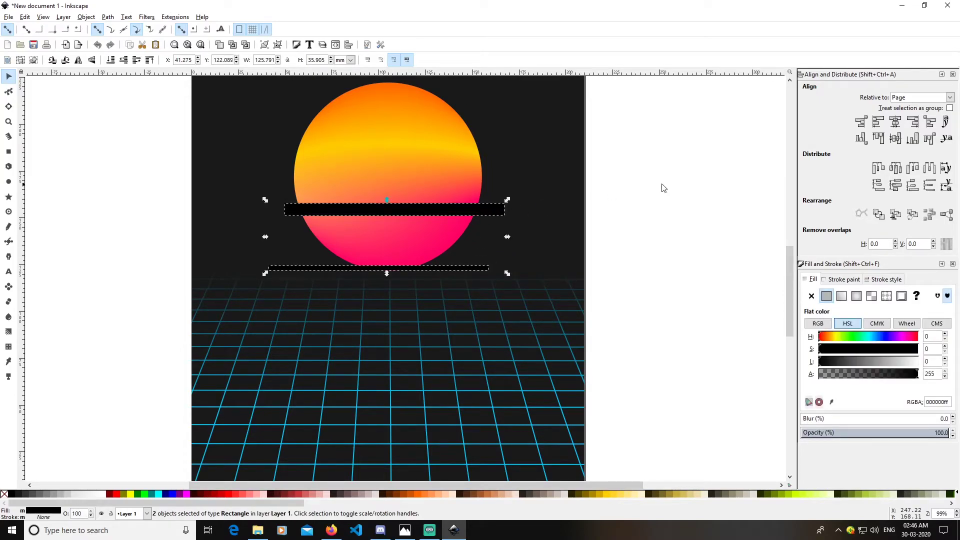
left_click(948, 98)
left_click(948, 98)
left_click(898, 124)
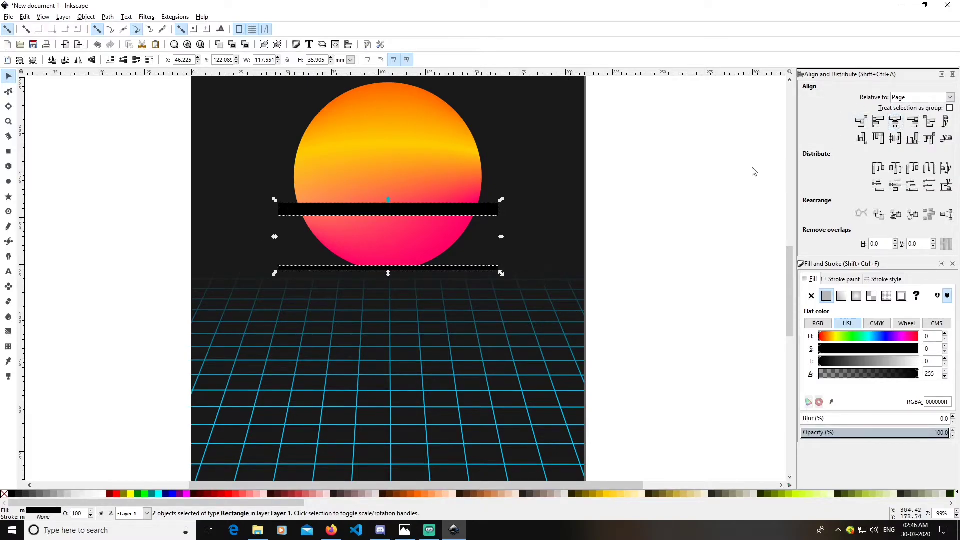
Step: Convert the two black bars from rectangles to paths
left_click(656, 266)
left_click(457, 267)
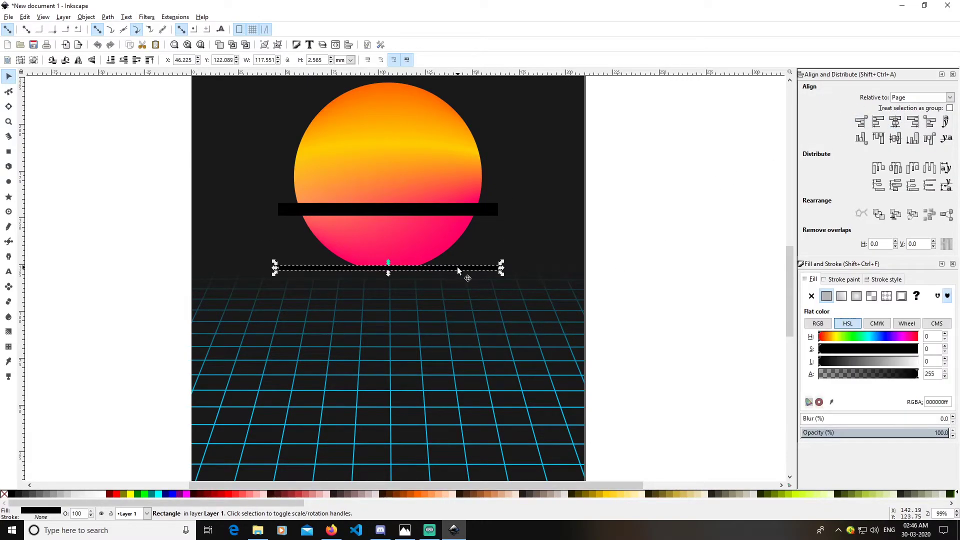
left_click(467, 213, "shift")
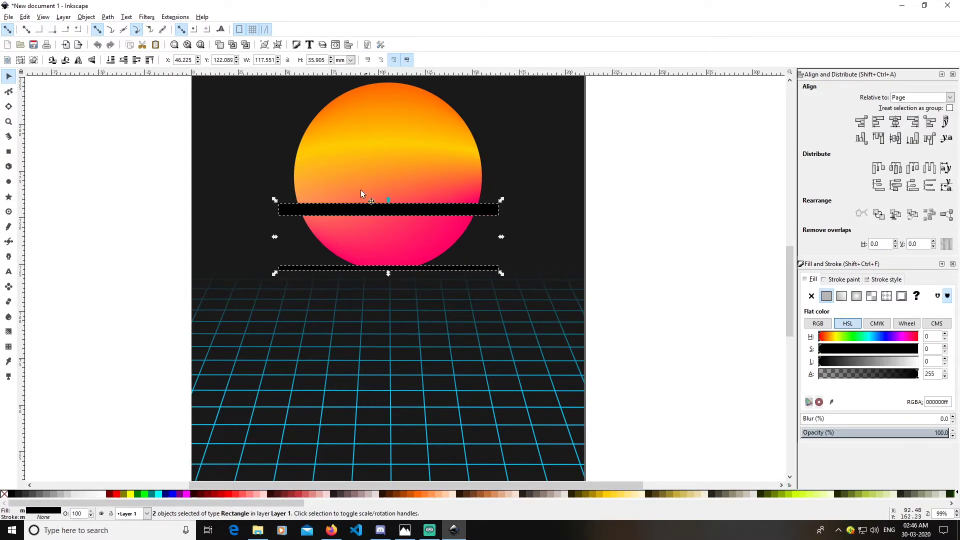
left_click(107, 18)
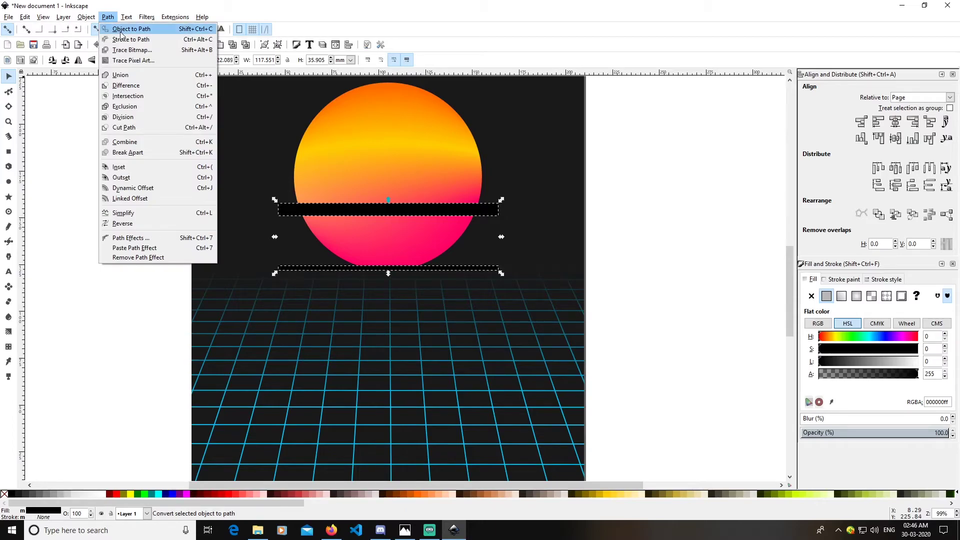
left_click(125, 30)
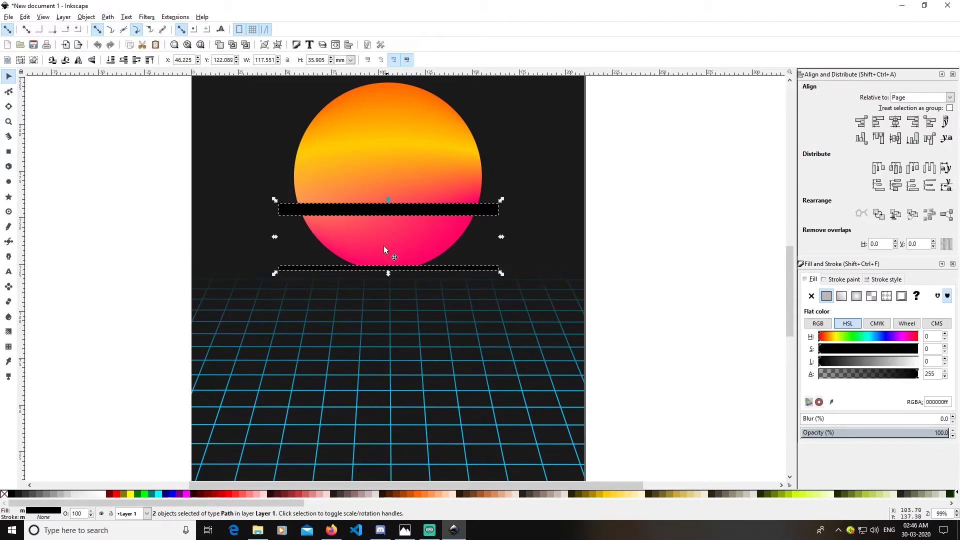
Step: Interpolate between the two bars with exponent -0.3, 4 steps and method 1, duplicating endpaths and using interpolated style and Z-order
left_click(172, 18)
mouse_move(266, 101)
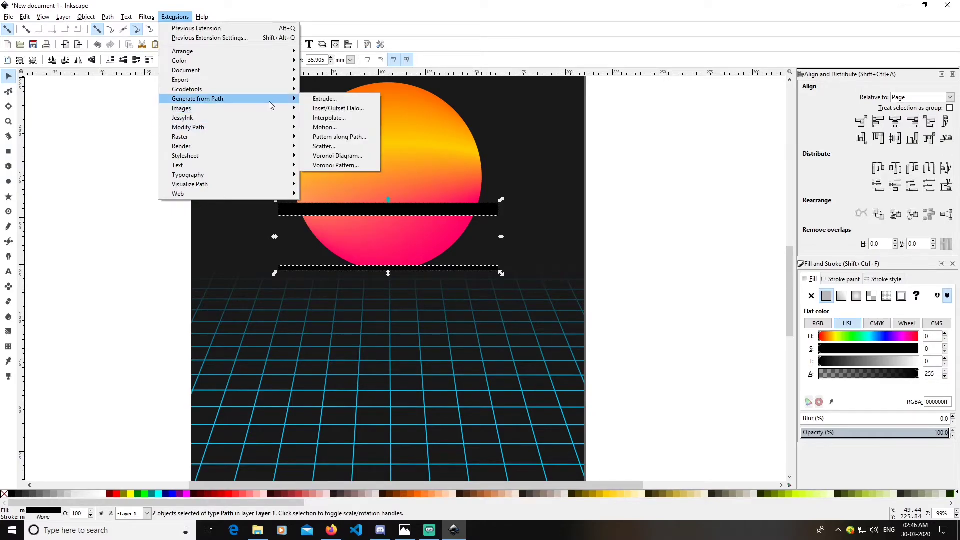
left_click(342, 119)
left_click_drag(486, 207, 657, 200)
left_click(615, 305)
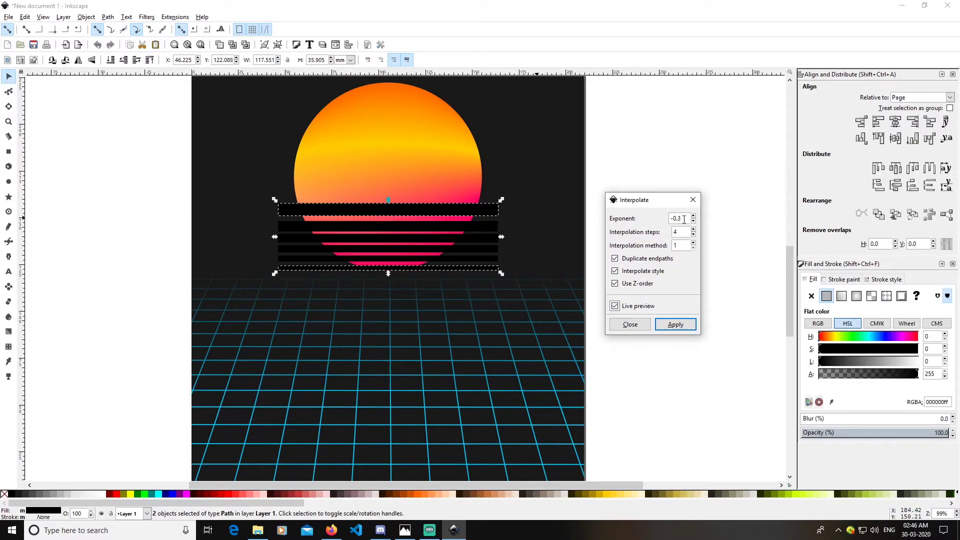
left_click_drag(684, 219, 670, 221)
left_click(677, 325)
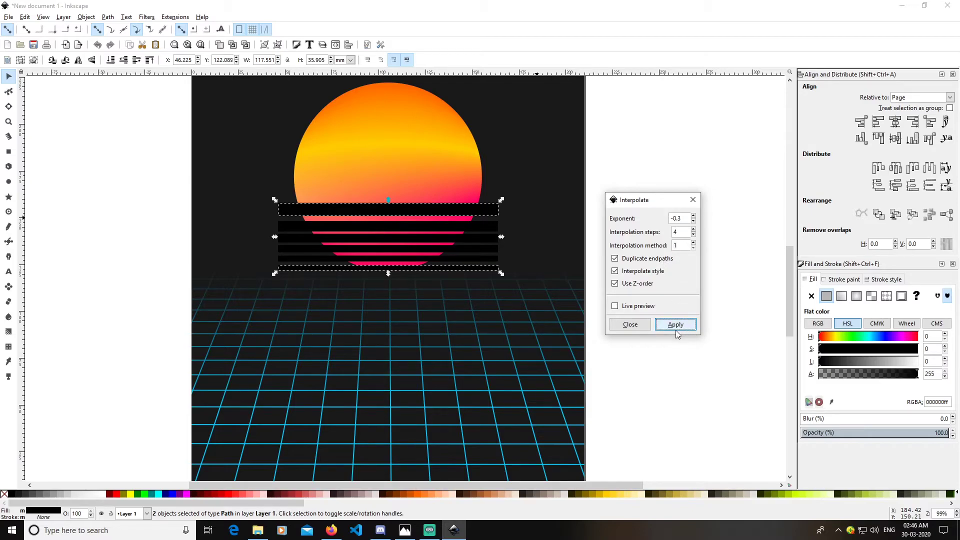
left_click(631, 326)
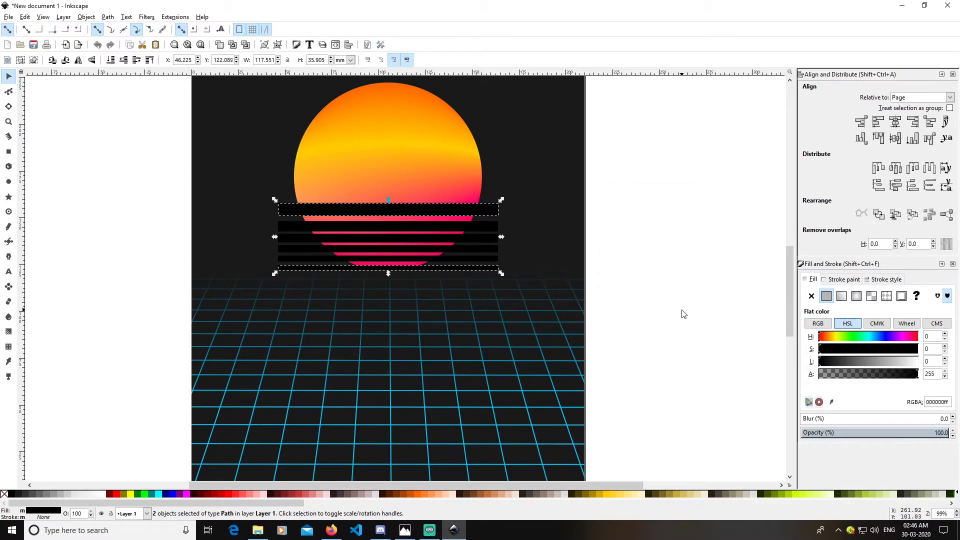
Step: Ungroup the interpolated bars and combine them into a single path
left_click(684, 314)
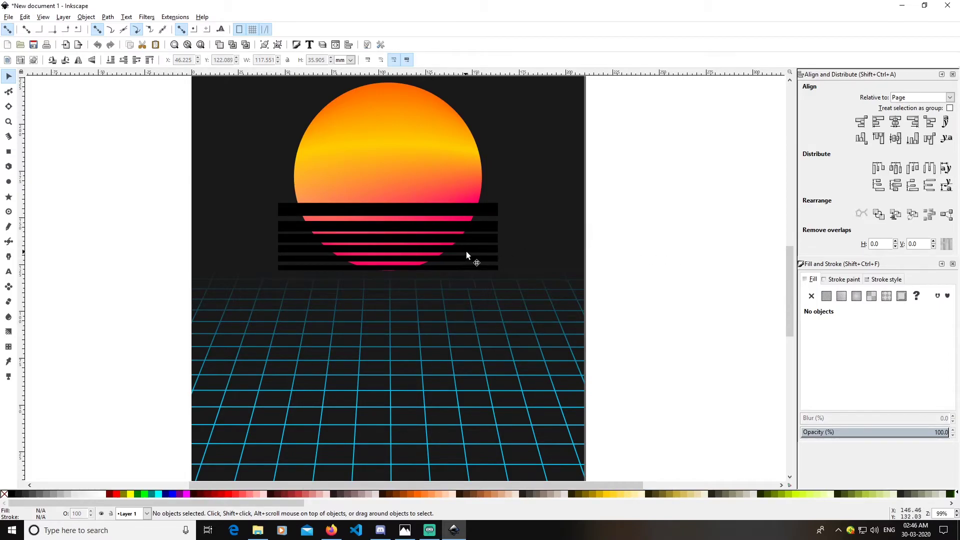
left_click(484, 258)
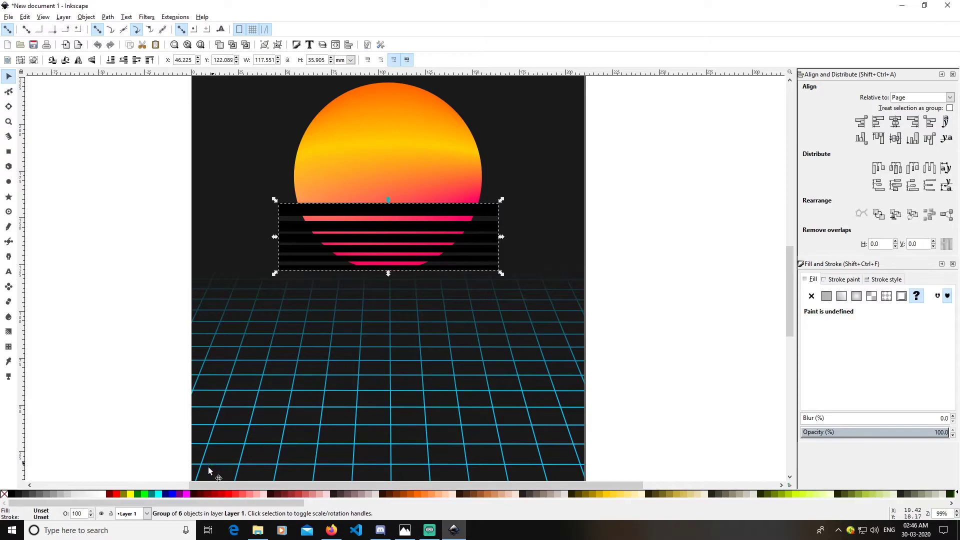
left_click(278, 46)
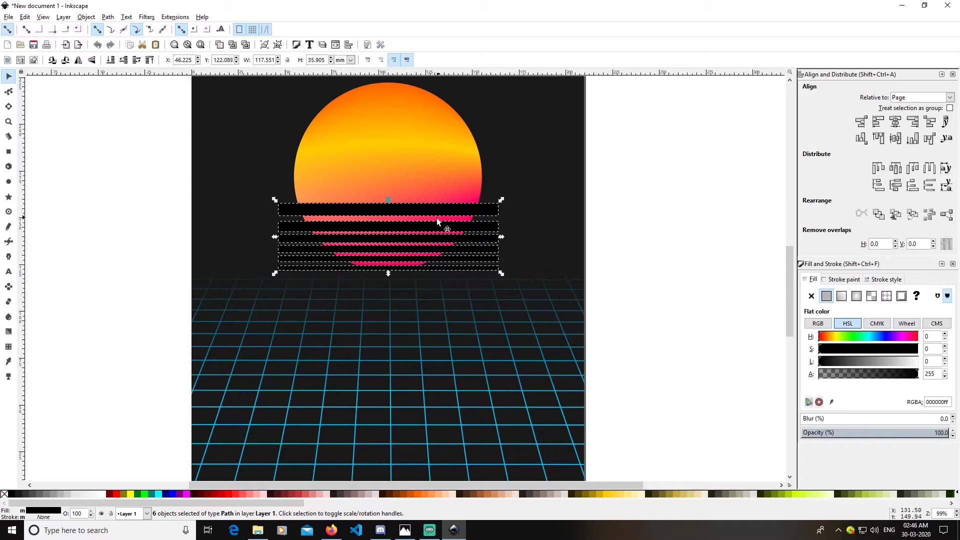
left_click(107, 17)
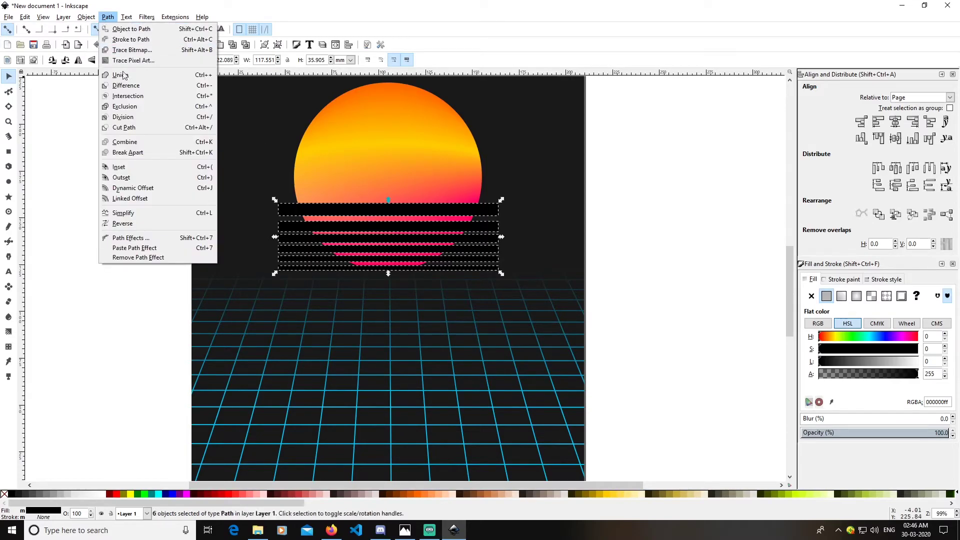
left_click(146, 142)
left_click(712, 300)
Step: Convert the gradient sun circle to a path
left_click(472, 261)
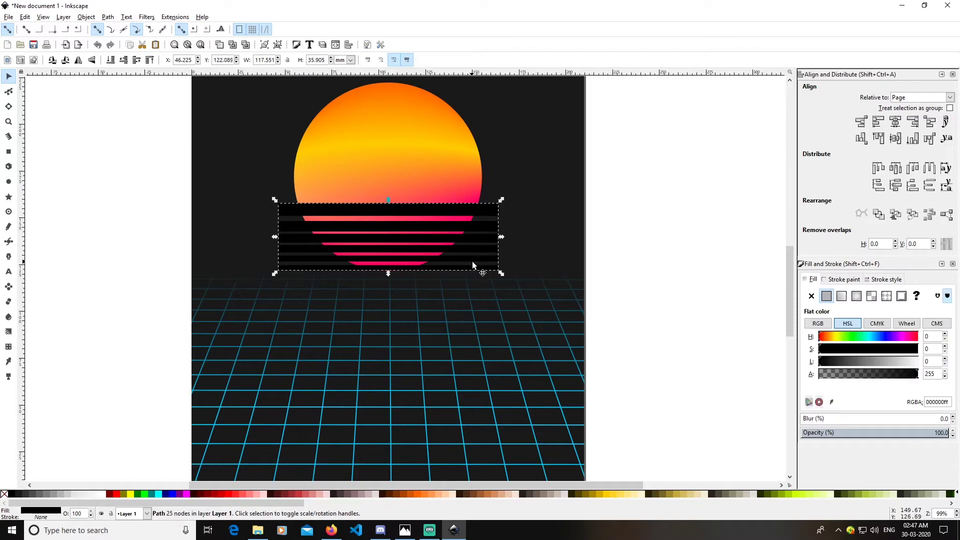
left_click(417, 147, "shift")
left_click(670, 212)
left_click(388, 161)
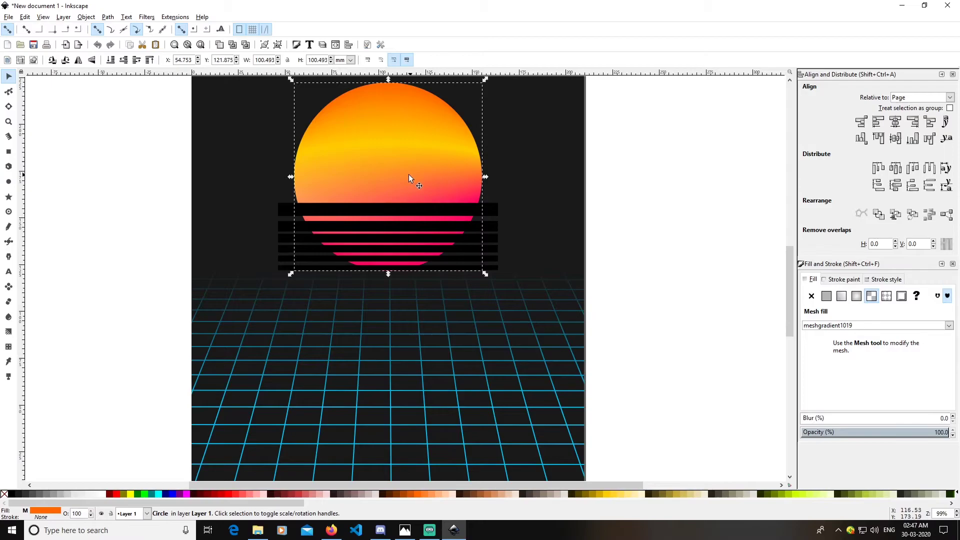
left_click(107, 17)
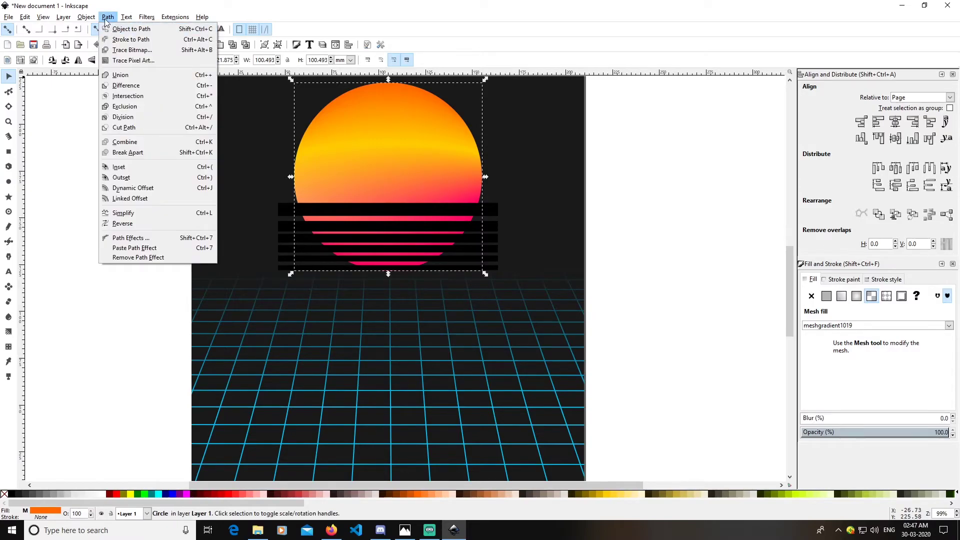
left_click(111, 29)
Step: Subtract the combined bars from the sun with a Difference operation to cut the stripes
left_click(590, 235)
left_click(456, 263)
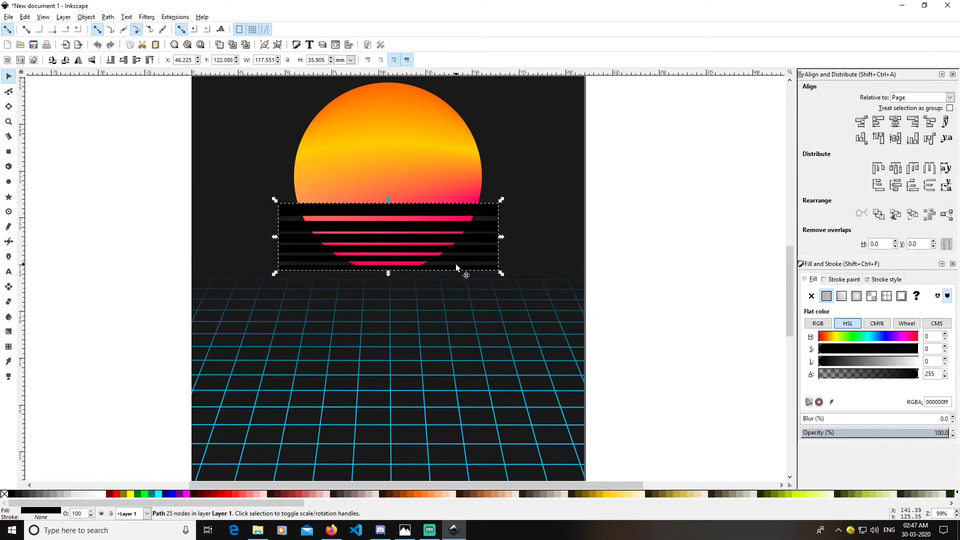
left_click(413, 161, "shift")
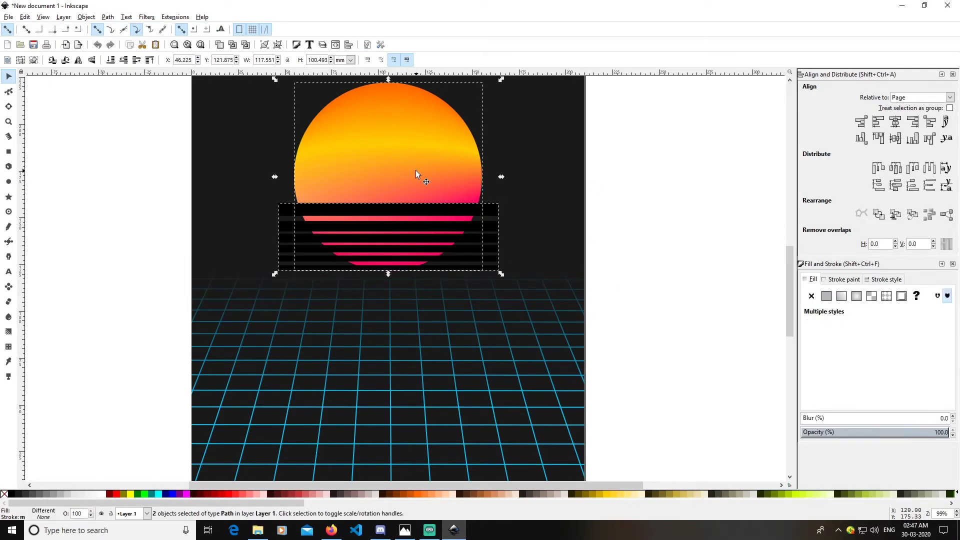
left_click(108, 16)
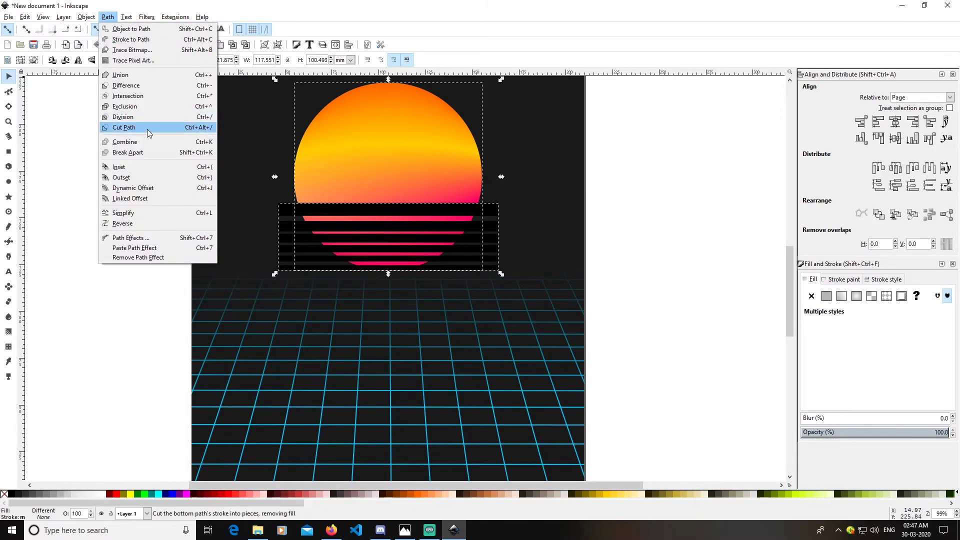
left_click(140, 85)
left_click(638, 251)
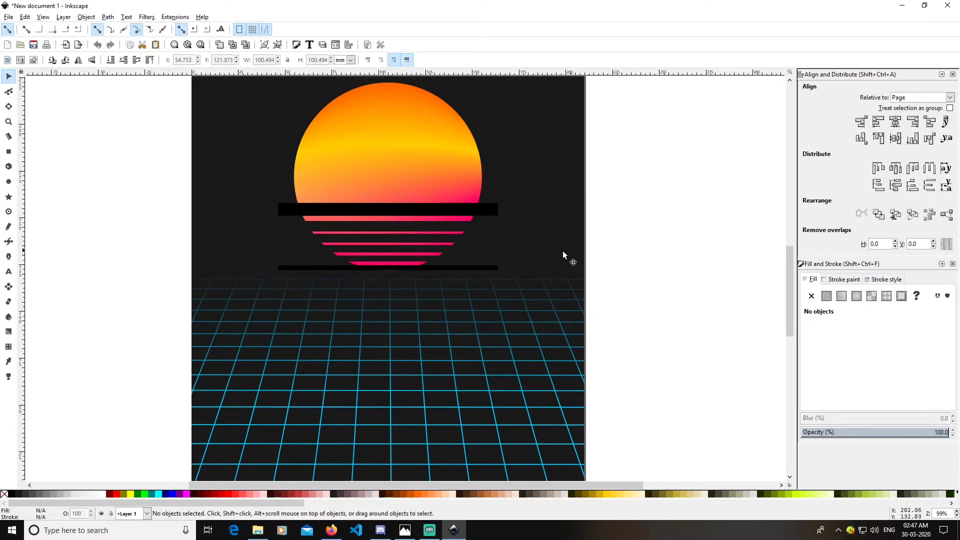
Step: Move the two leftover original bars off the sun and delete them
left_click_drag(485, 266, 647, 253)
left_click_drag(460, 211, 727, 214)
left_click_drag(612, 259, 703, 256)
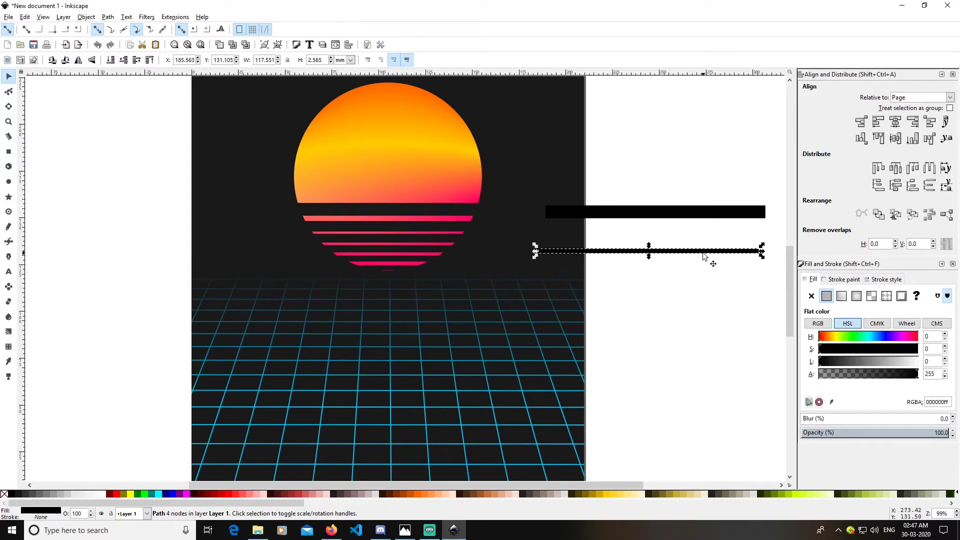
left_click(653, 208, "shift")
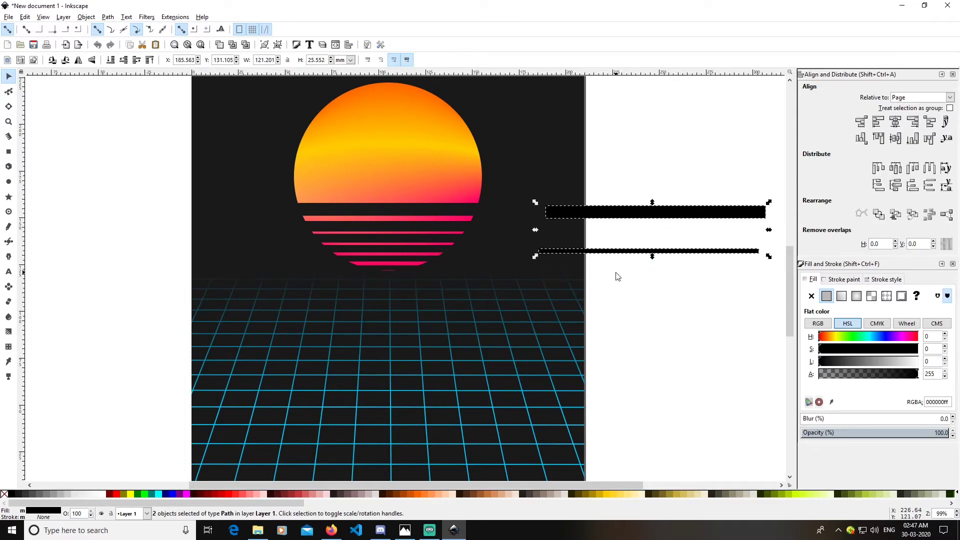
key("Delete")
scroll(445, 233, "down", 1)
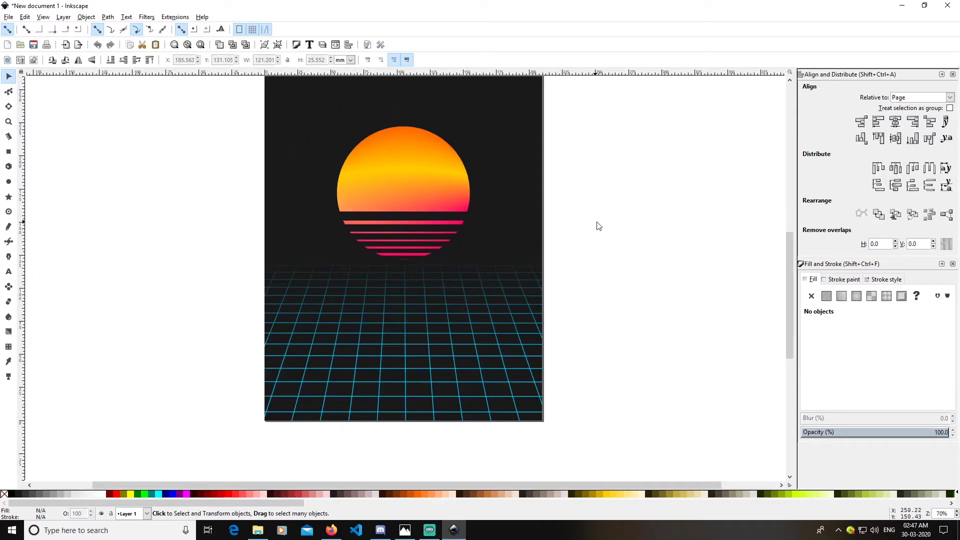
Step: Duplicate the striped sun and set the copy's blur to 17.6% for a glow
scroll(599, 226, "up", 2)
scroll(599, 226, "left", 2)
left_click(447, 224)
left_click(656, 271)
left_click(436, 237)
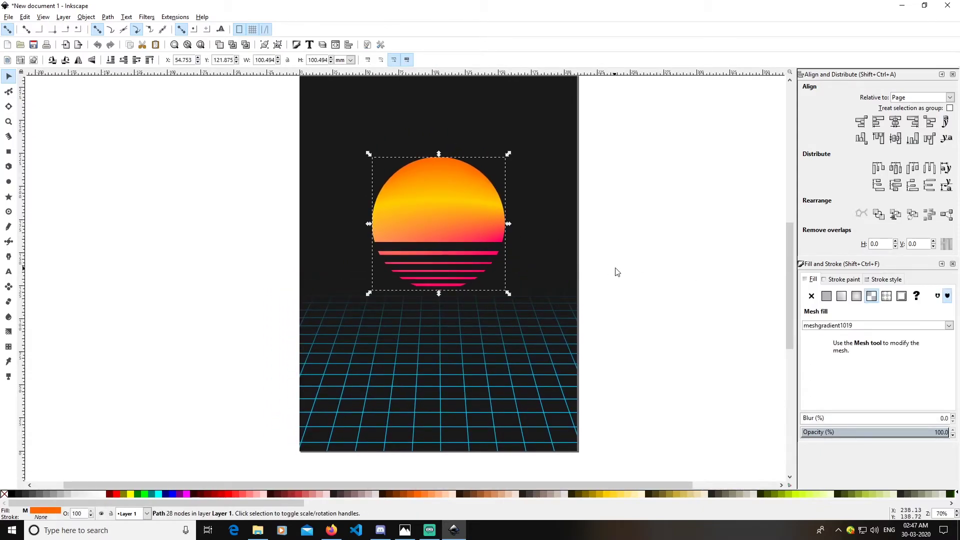
left_click_drag(811, 420, 827, 419)
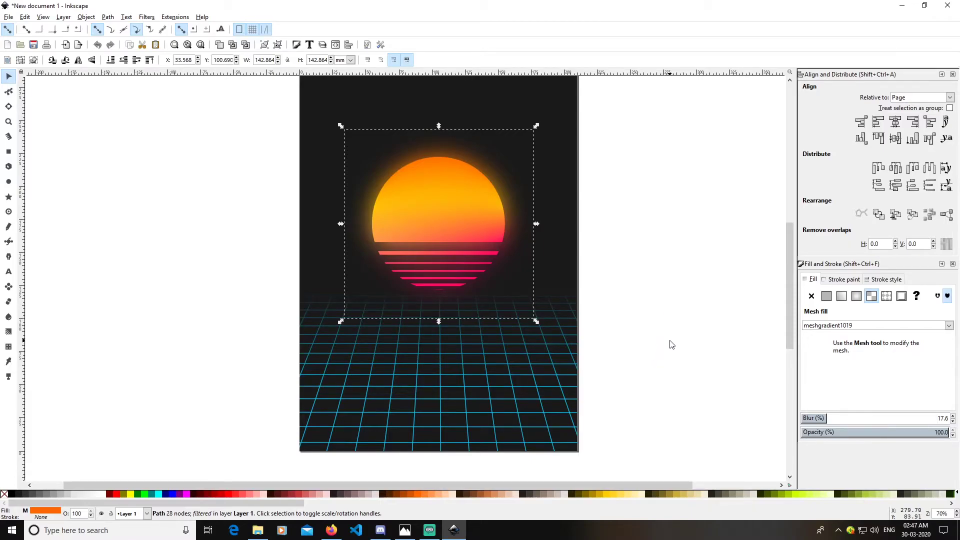
Step: Reselect the blurred sun copy and examine its glow against the dark background and grid, close up and across the whole poster
scroll(625, 338, "up", 1)
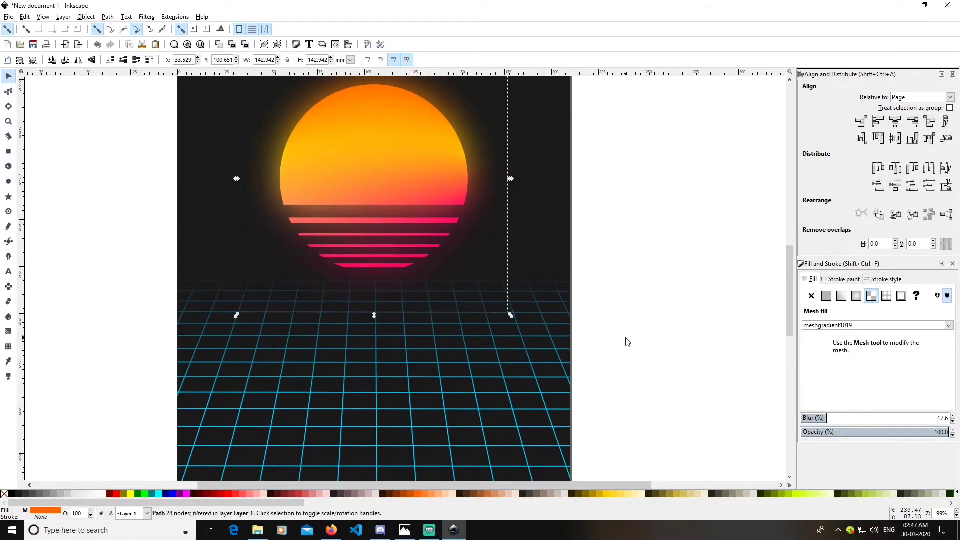
scroll(638, 345, "down", 1)
key("space")
left_click_drag(658, 360, 620, 360)
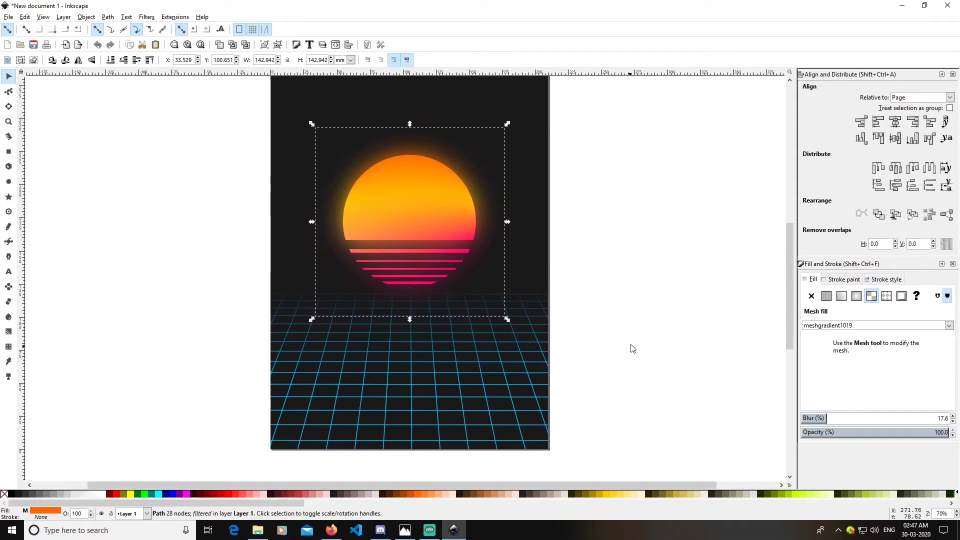
left_click(619, 295)
left_click(426, 227)
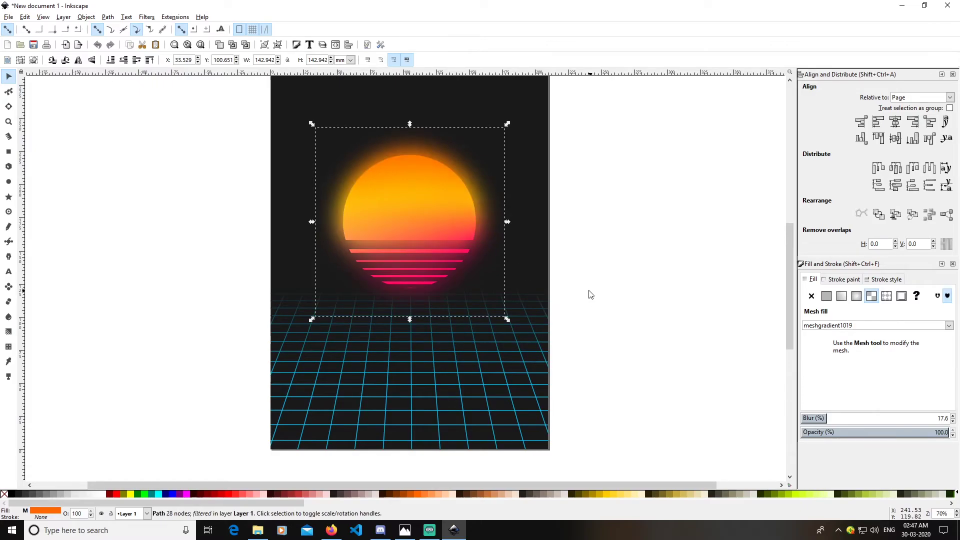
scroll(535, 284, "down", 3, "ctrl")
scroll(535, 283, "up", 2, "ctrl")
scroll(535, 283, "down", 2, "ctrl")
scroll(536, 283, "up", 2, "ctrl")
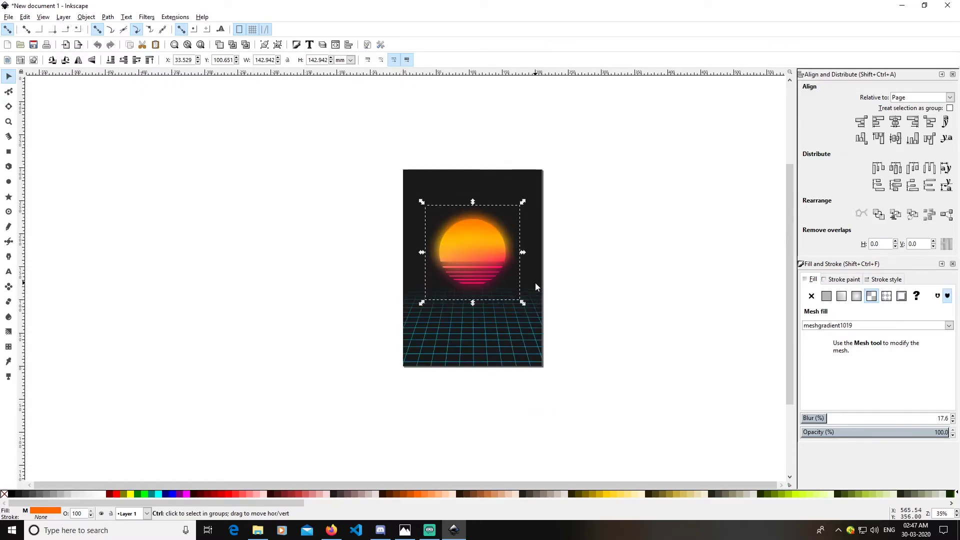
scroll(535, 283, "up", 1)
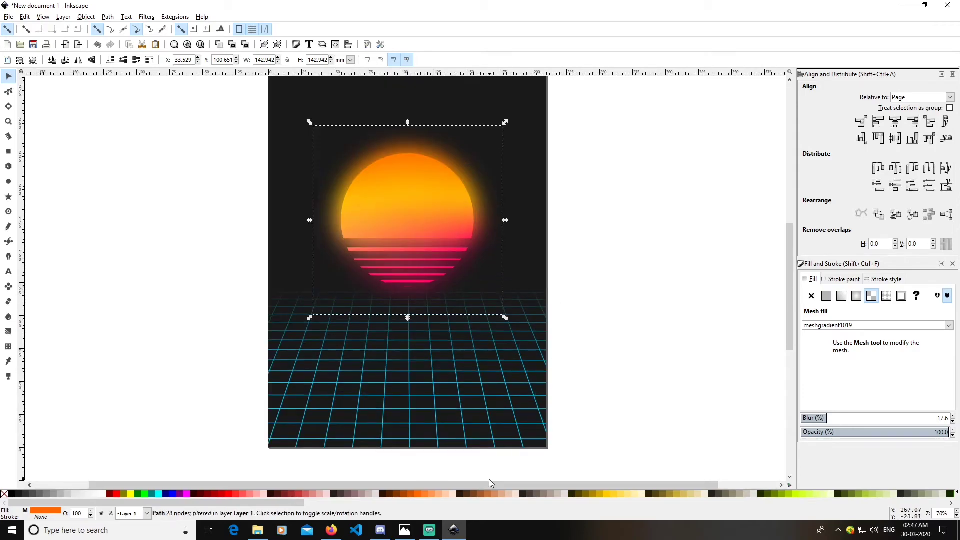
Step: Check the reference image in Photos, then deselect the sun and view the whole poster for comparison
left_click(405, 530)
left_click(638, 295)
key("space")
left_click_drag(639, 296, 585, 339)
scroll(638, 325, "down", 1)
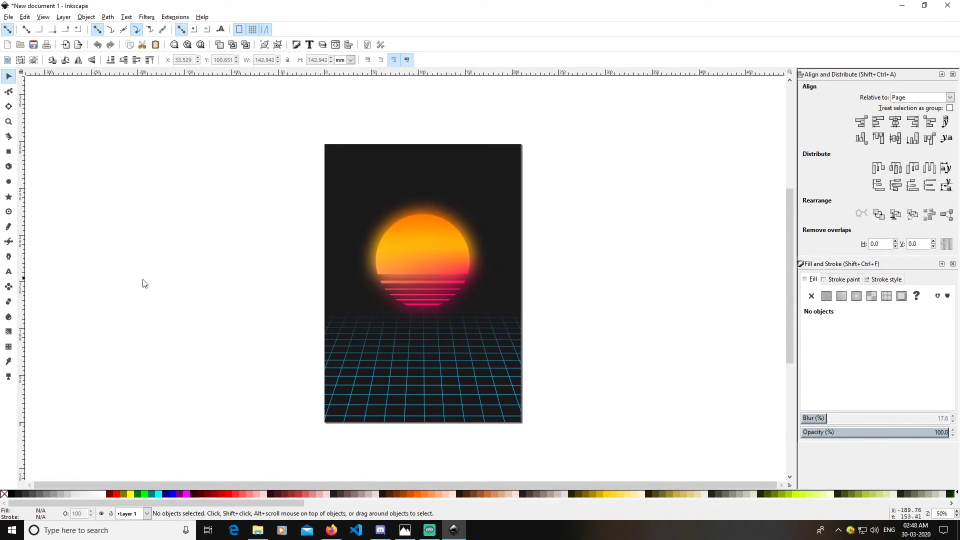
Step: Draw a 210 × 297 mm rectangle covering the whole page and keep it selected
left_click(8, 151)
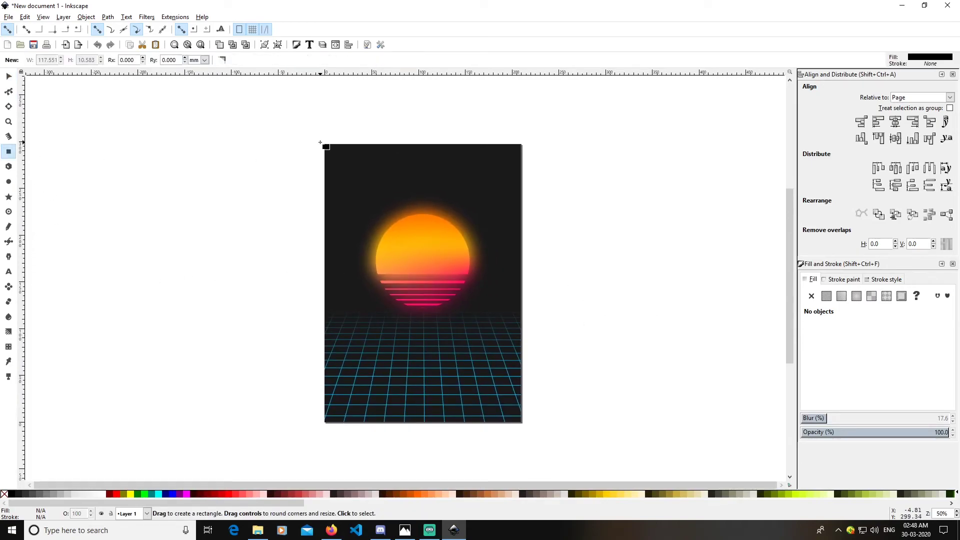
left_click_drag(325, 145, 522, 422)
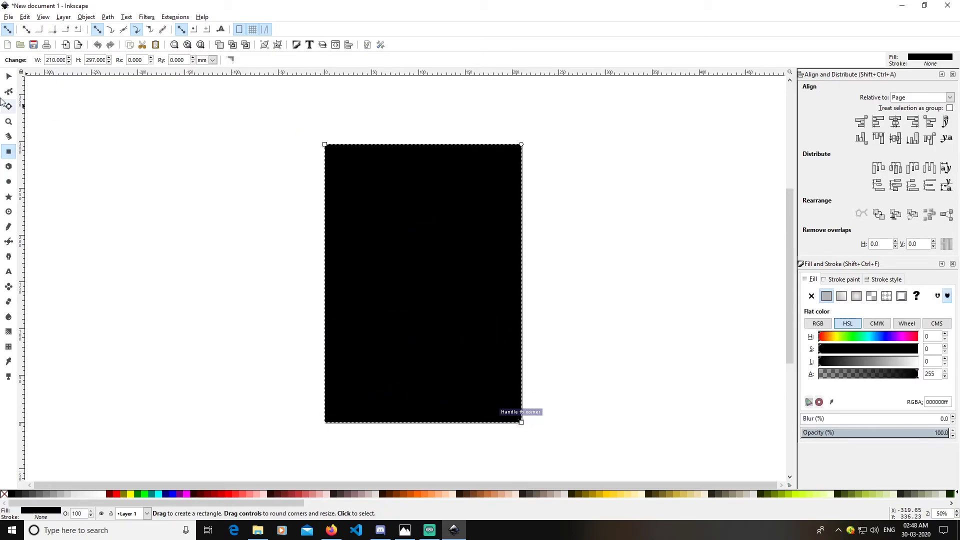
key("s")
left_click(538, 266)
key("ctrl+a")
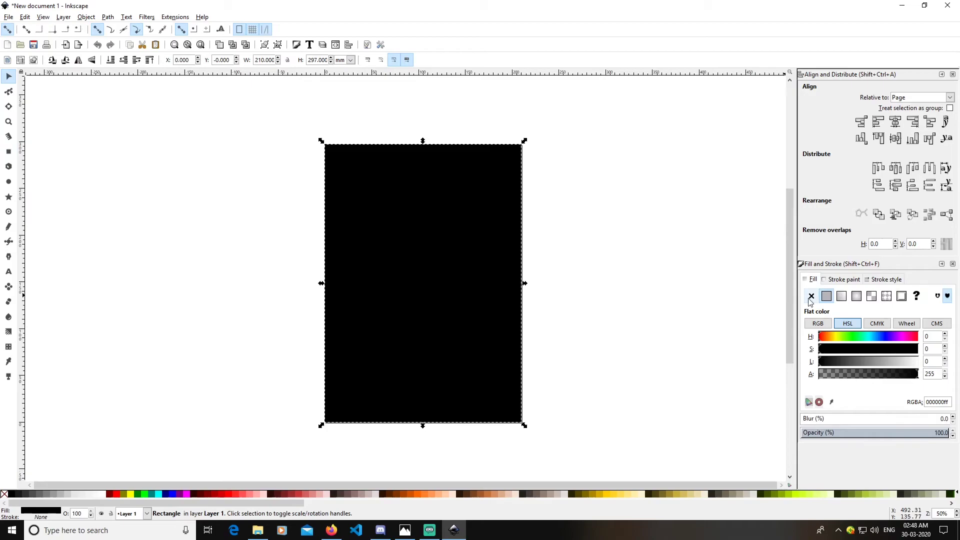
Step: Give the page-sized rectangle a pattern fill, trying "Polka dots, small" and settling on "Polka dots, small white" as stars
left_click(887, 298)
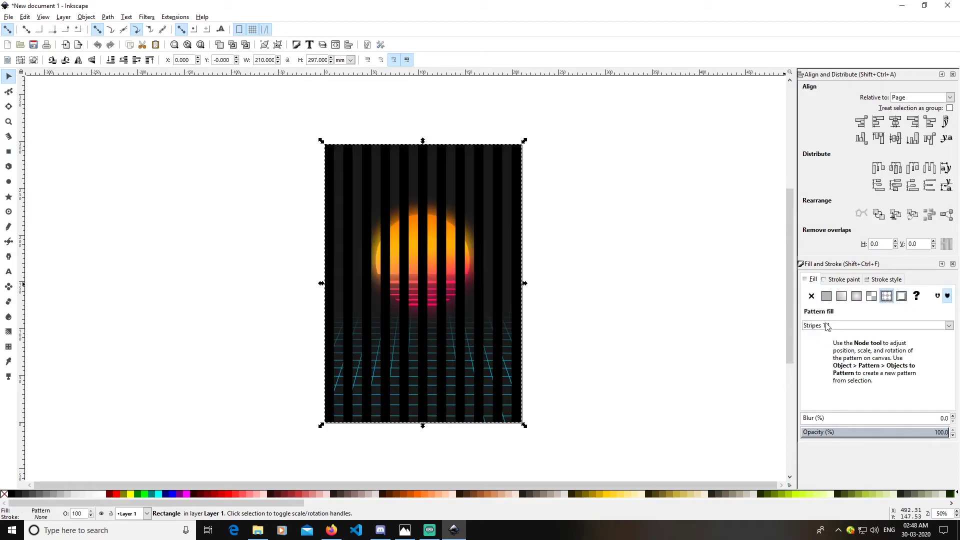
left_click(948, 325)
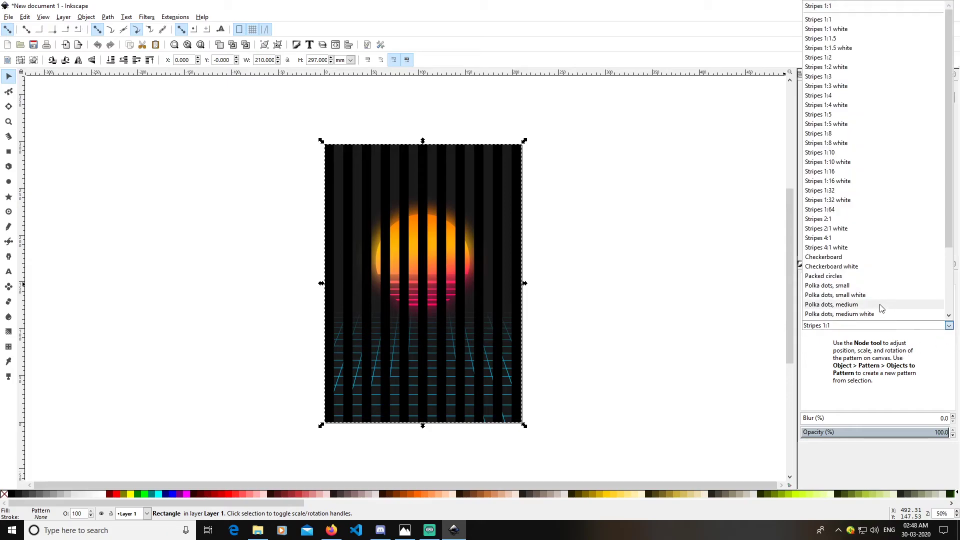
left_click(847, 287)
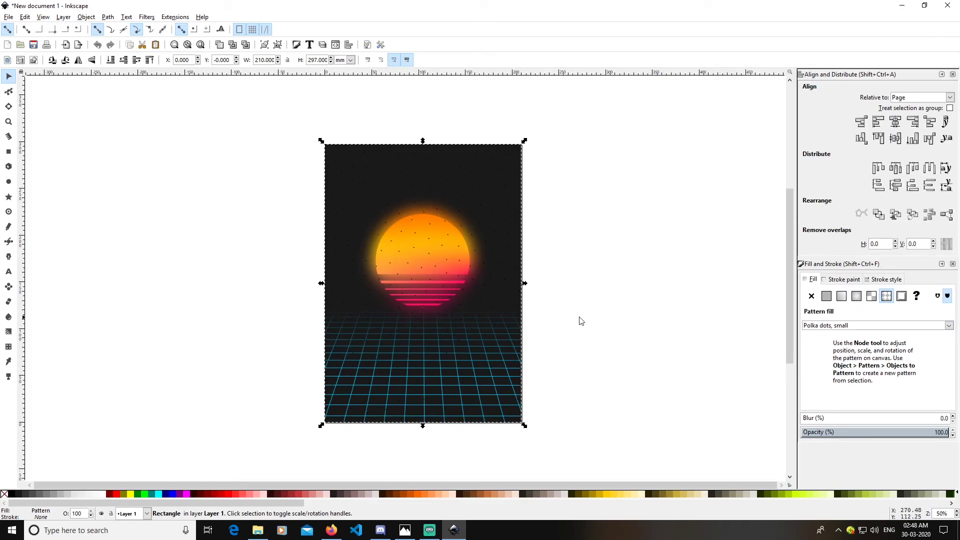
left_click(882, 325)
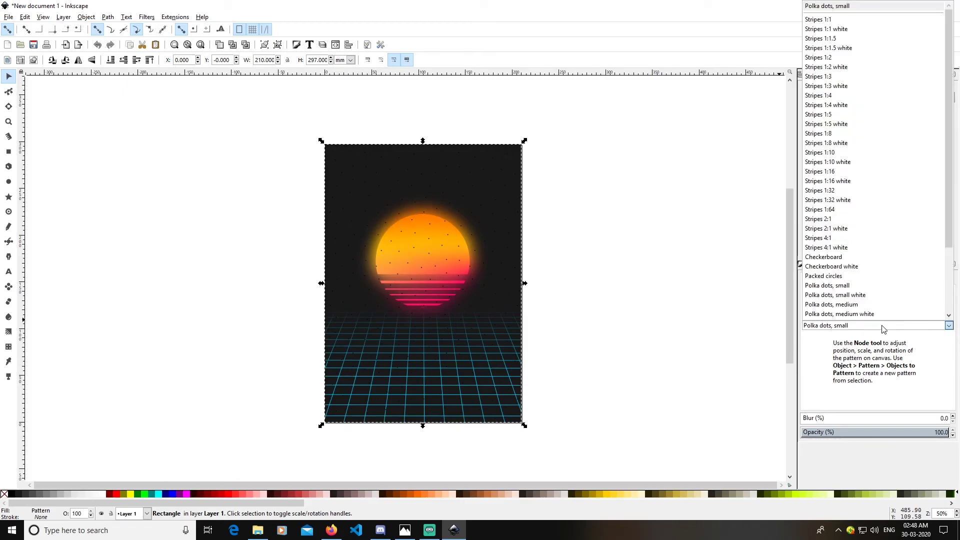
left_click(868, 296)
left_click(654, 328)
left_click(495, 280)
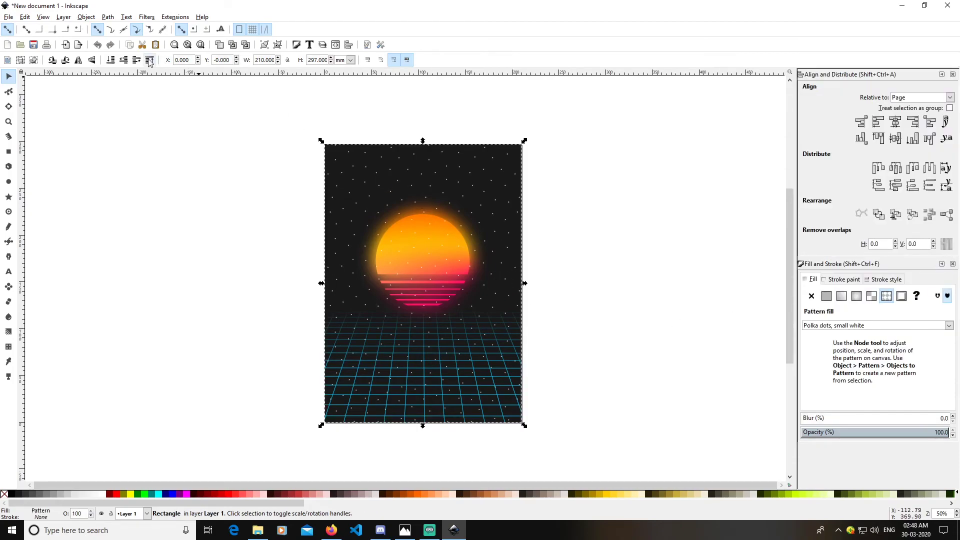
Step: Send the dotted rectangle behind the sun and grid and set its opacity to 13.9%
left_click(112, 64)
left_click(922, 434)
left_click_drag(895, 435, 822, 435)
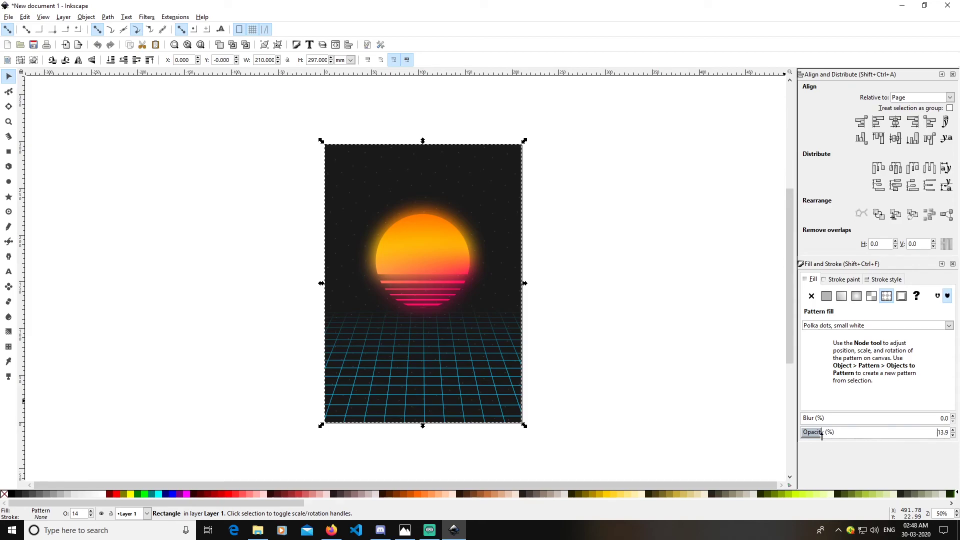
left_click(655, 349)
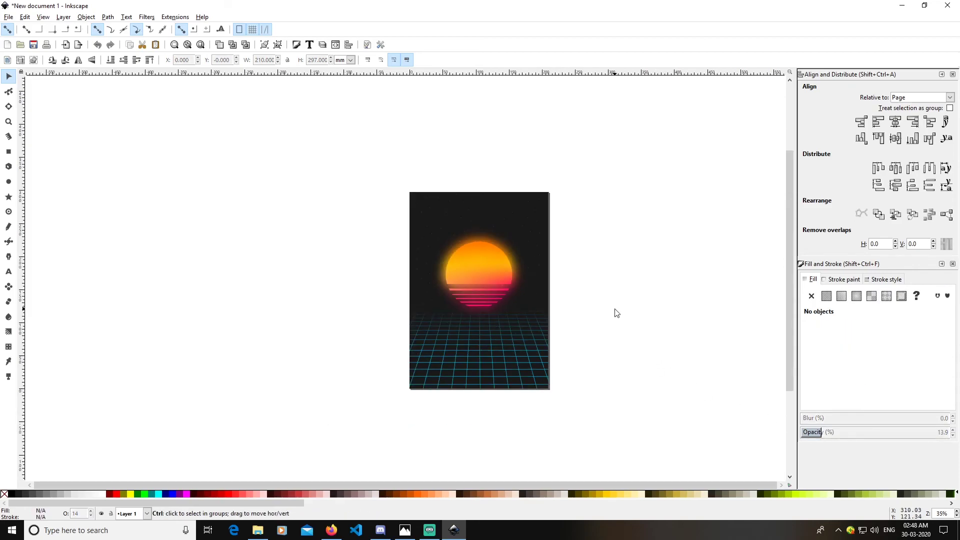
Step: Compare the finished poster with the reference image cyberpunk.png by switching between Inkscape and Photos
scroll(613, 311, "right", 3)
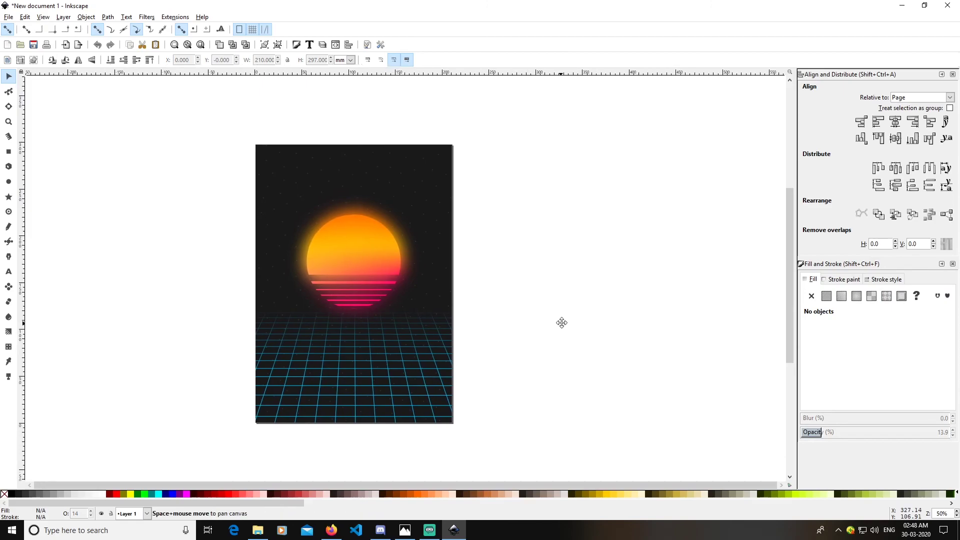
left_click(405, 530)
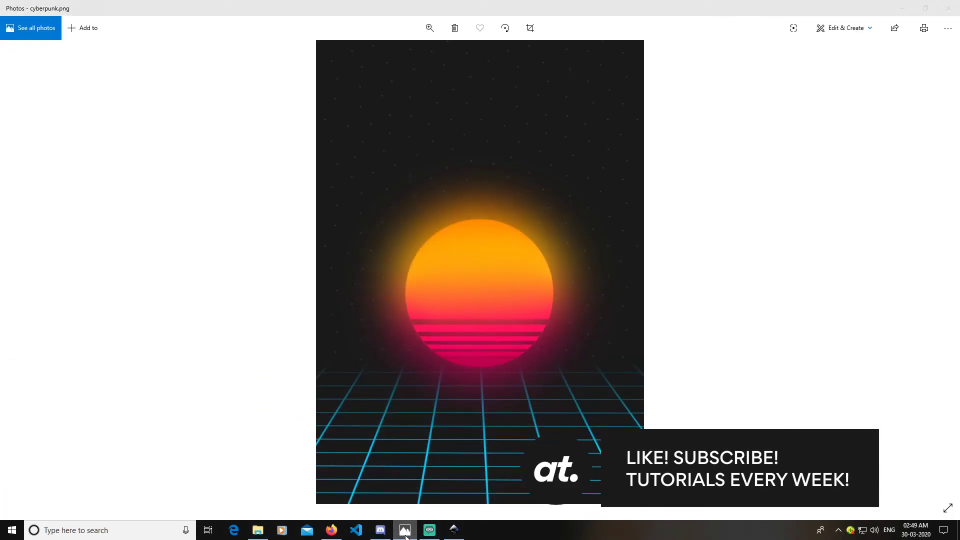
left_click(405, 533)
left_click(405, 531)
left_click(405, 532)
left_click(406, 531)
left_click(405, 532)
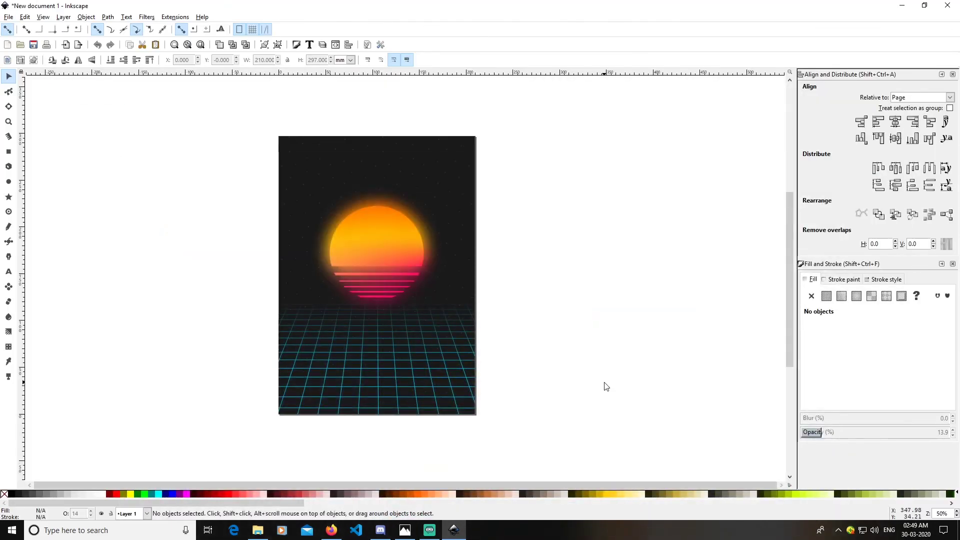